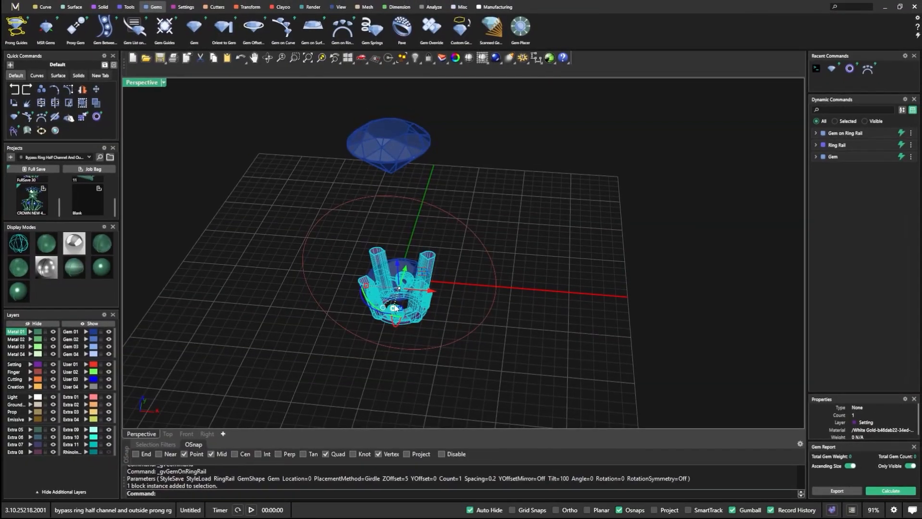
Step: Orient the four-prong head from its base gem to the larger gem on the ring rail
{"action": "left_click_drag", "start_coordinate": [399, 266], "coordinate": [400, 217]}
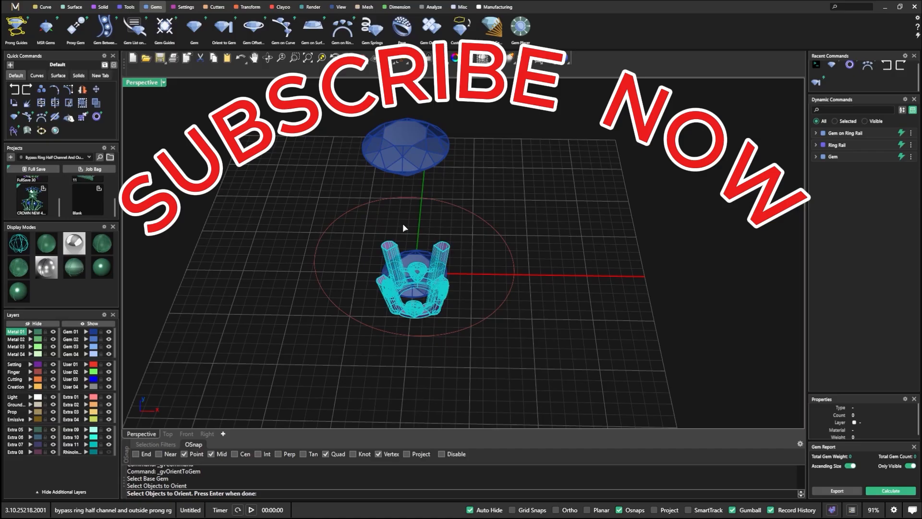
{"action": "key", "text": "Return"}
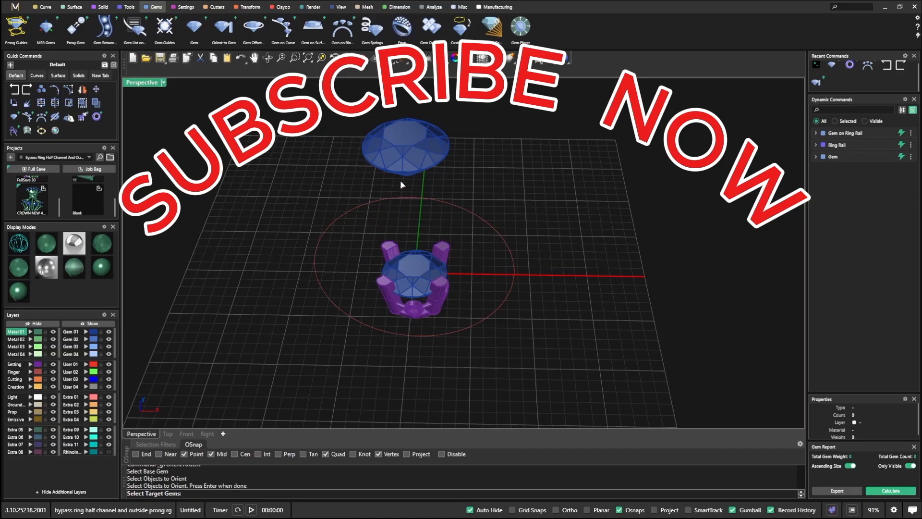
{"action": "left_click", "coordinate": [403, 158]}
{"action": "key", "text": "Return"}
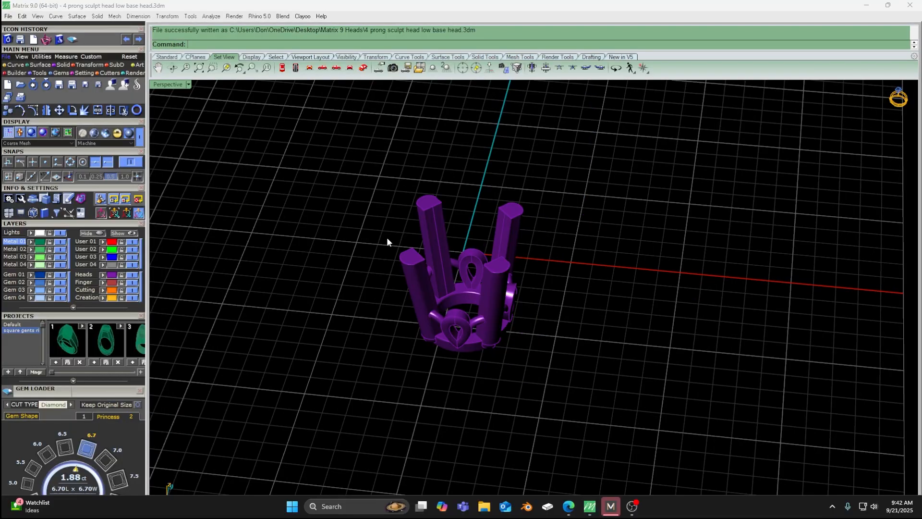
Step: Switch to Matrix 9 and delete the existing four-prong sculpted head from the Perspective view
{"action": "left_click", "coordinate": [473, 325]}
{"action": "key", "text": "Delete"}
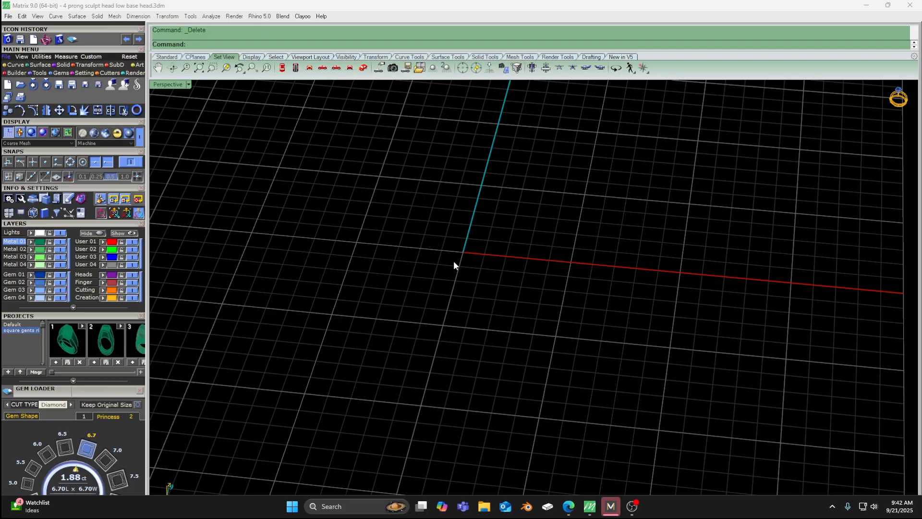
{"action": "scroll", "coordinate": [454, 266], "scroll_direction": "down", "scroll_amount": 5}
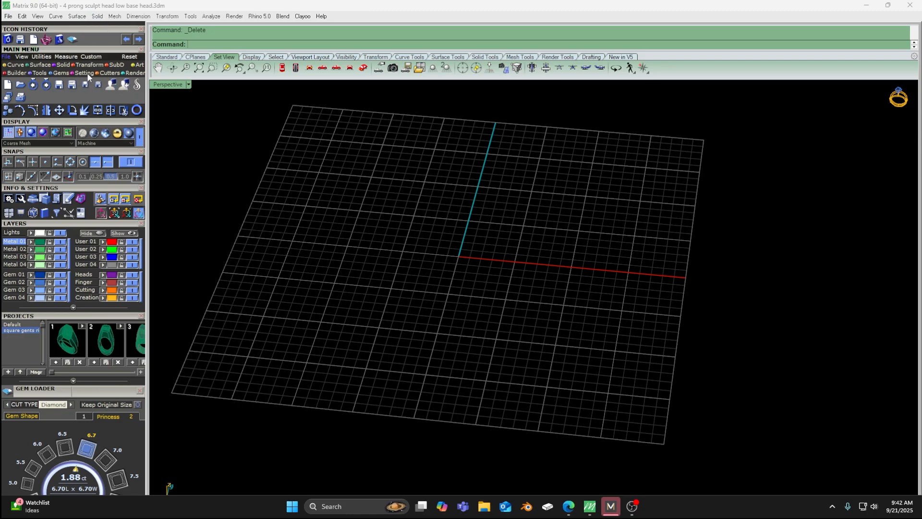
Step: Open the Stuller Findings Library and look through the available settings in the Heads category
{"action": "left_click", "coordinate": [43, 75]}
{"action": "left_click", "coordinate": [124, 84]}
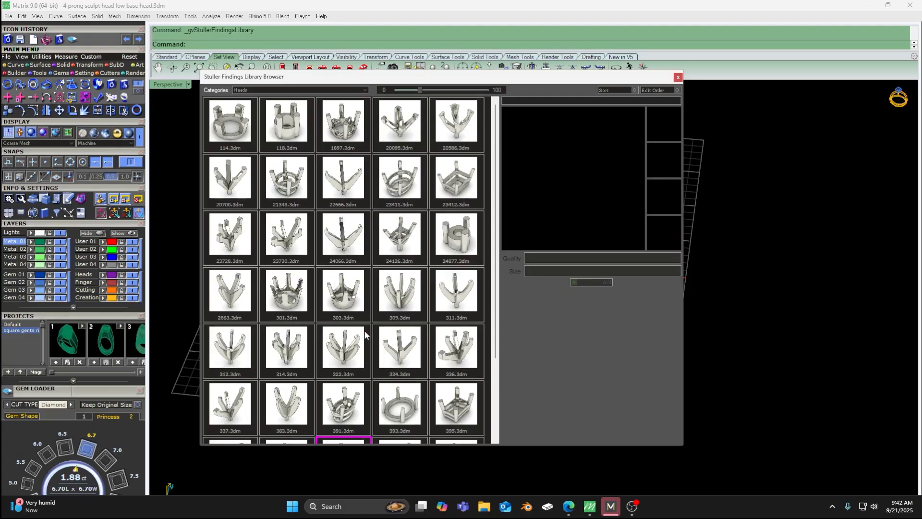
{"action": "scroll", "coordinate": [365, 335], "scroll_direction": "down", "scroll_amount": 2}
{"action": "scroll", "coordinate": [365, 335], "scroll_direction": "up", "scroll_amount": 2}
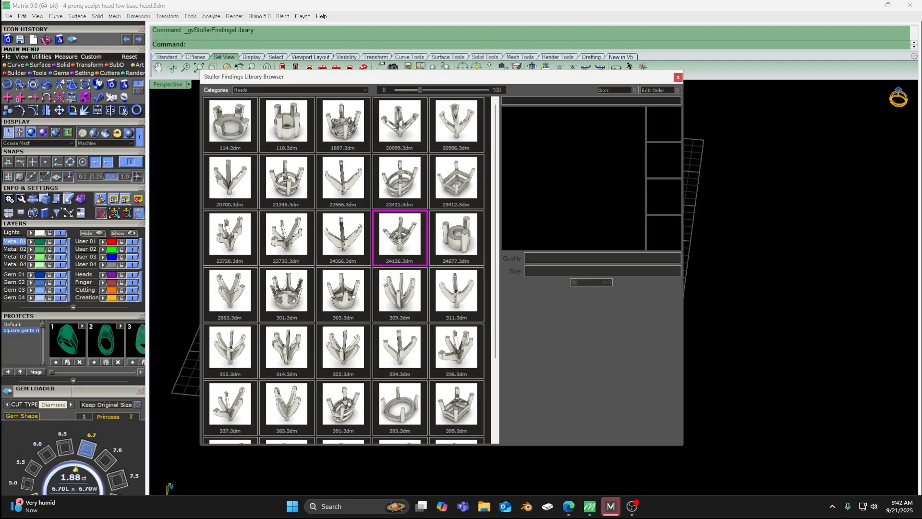
{"action": "scroll", "coordinate": [355, 332], "scroll_direction": "down", "scroll_amount": 2}
{"action": "scroll", "coordinate": [355, 332], "scroll_direction": "up", "scroll_amount": 2}
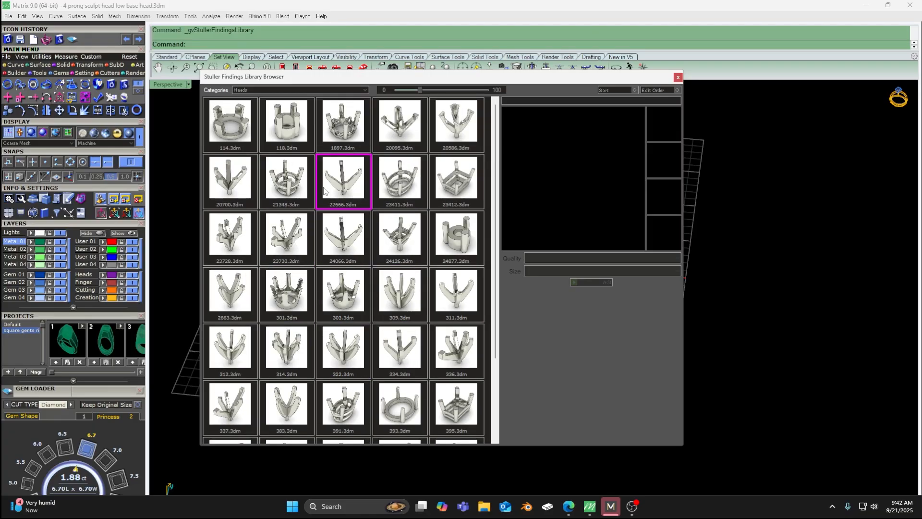
{"action": "scroll", "coordinate": [352, 340], "scroll_direction": "down", "scroll_amount": 2}
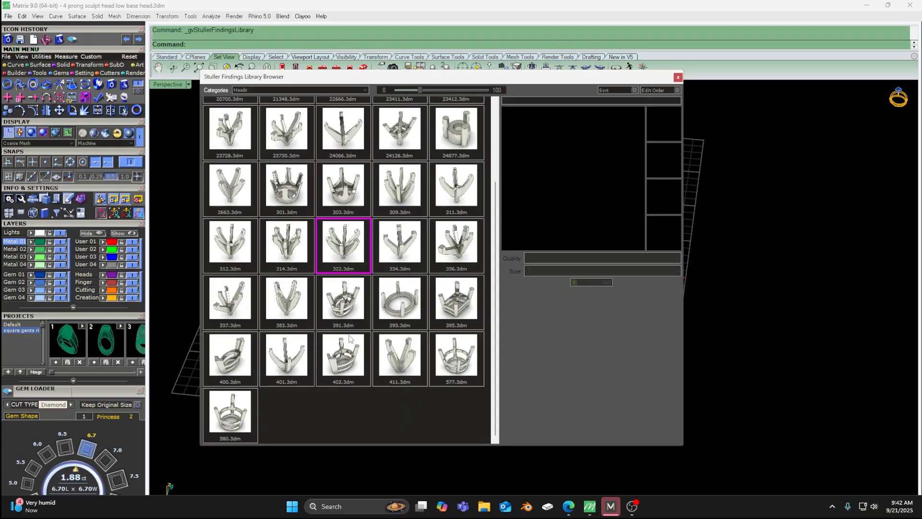
{"action": "scroll", "coordinate": [352, 339], "scroll_direction": "up", "scroll_amount": 2}
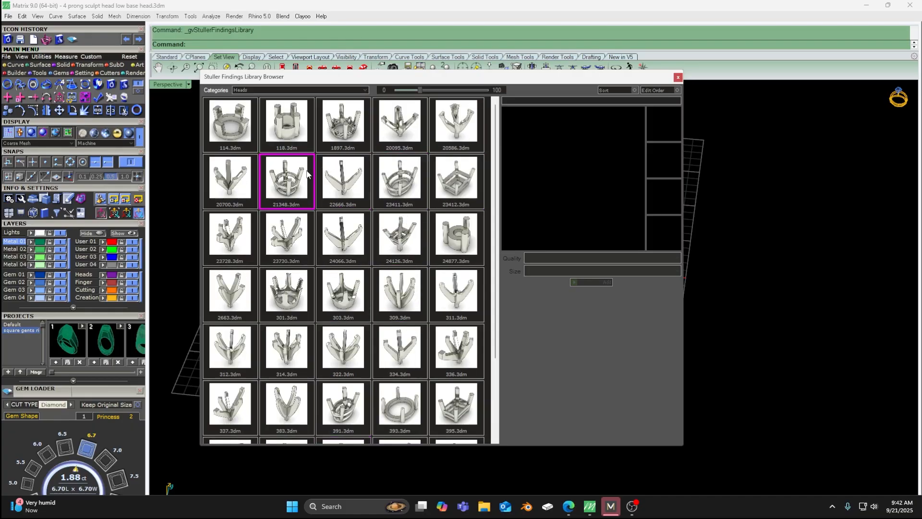
{"action": "scroll", "coordinate": [355, 276], "scroll_direction": "down", "scroll_amount": 2}
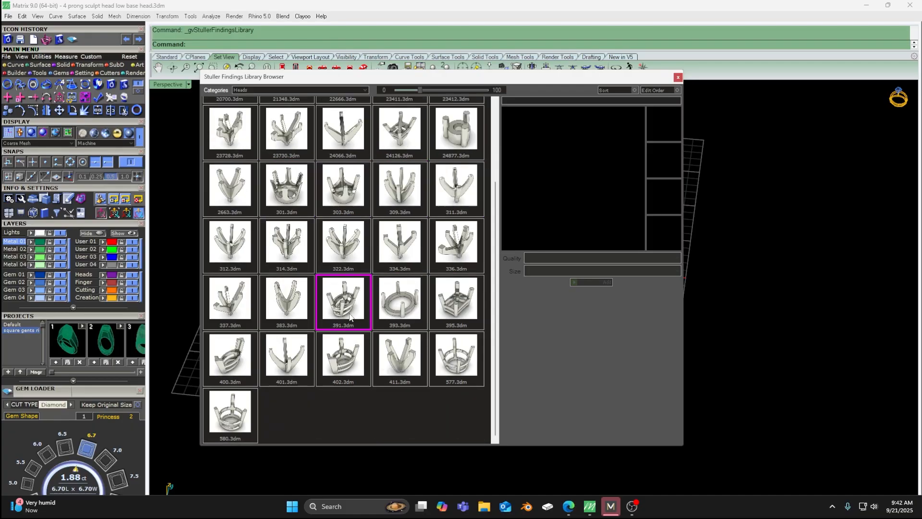
{"action": "scroll", "coordinate": [350, 316], "scroll_direction": "up", "scroll_amount": 1}
{"action": "scroll", "coordinate": [350, 316], "scroll_direction": "up", "scroll_amount": 1}
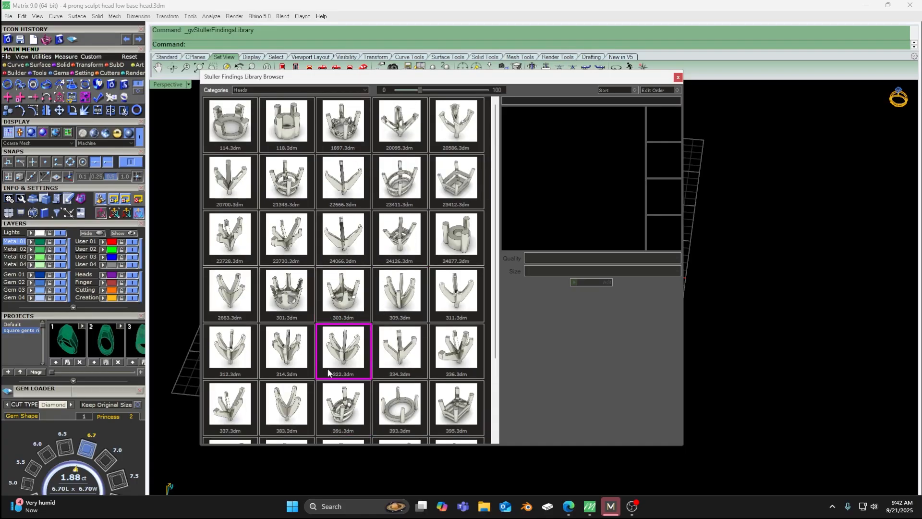
{"action": "scroll", "coordinate": [339, 366], "scroll_direction": "down", "scroll_amount": 2}
{"action": "scroll", "coordinate": [339, 366], "scroll_direction": "up", "scroll_amount": 2}
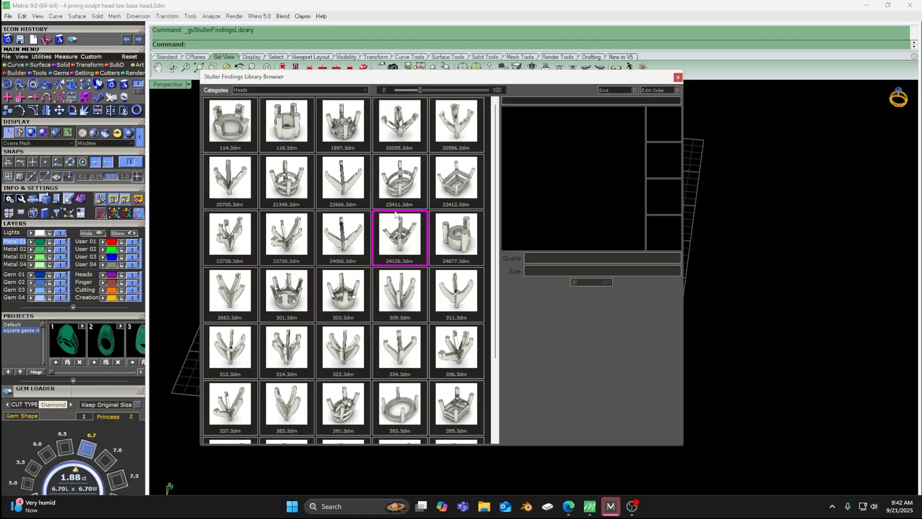
Step: Add head 1897 from the library to the model in 14kt White at size 05.00 mm
{"action": "left_click", "coordinate": [346, 124]}
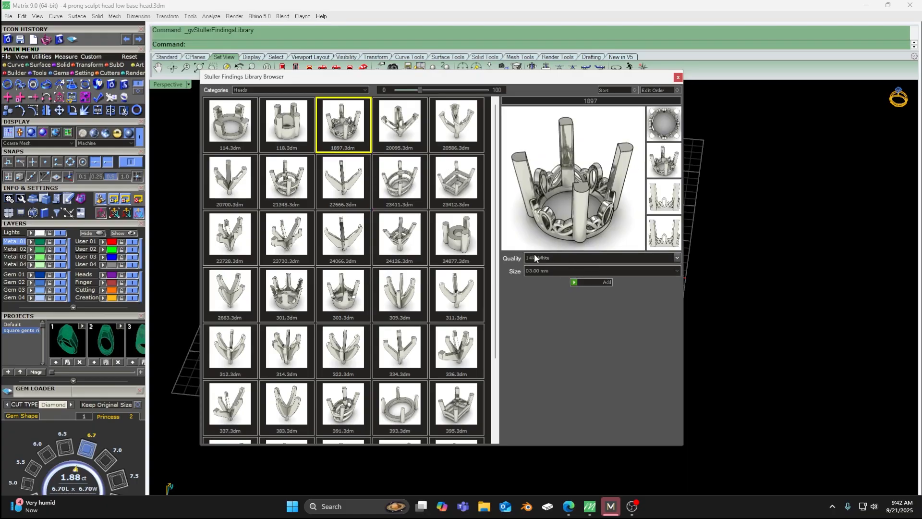
{"action": "left_click", "coordinate": [677, 258]}
{"action": "left_click", "coordinate": [513, 259]}
{"action": "left_click", "coordinate": [677, 272]}
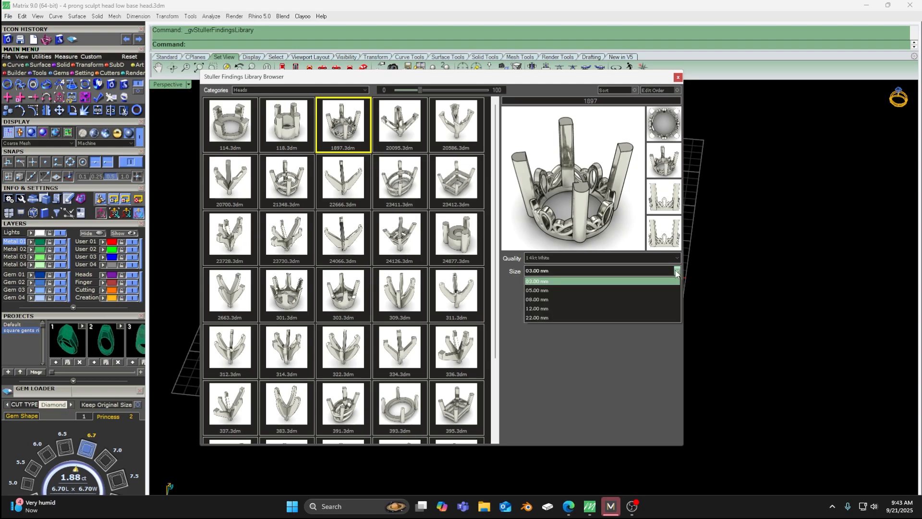
{"action": "left_click", "coordinate": [537, 290]}
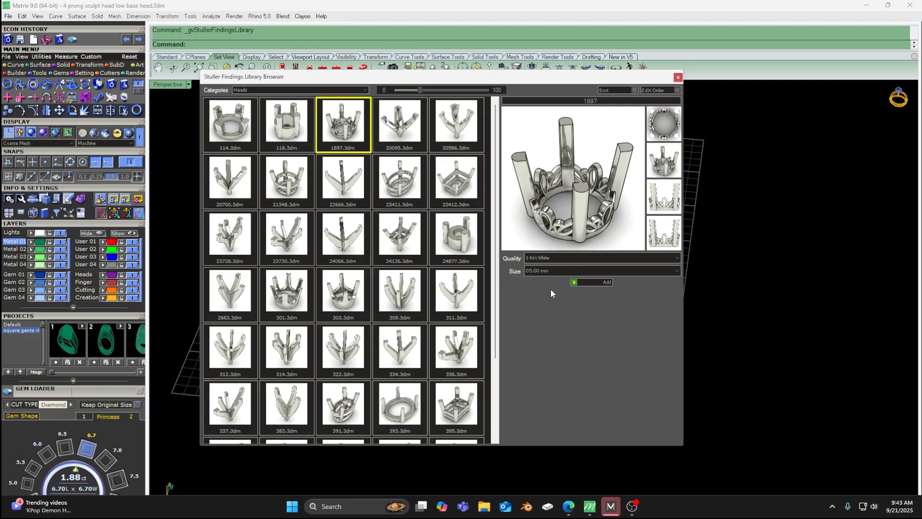
{"action": "left_click", "coordinate": [574, 283]}
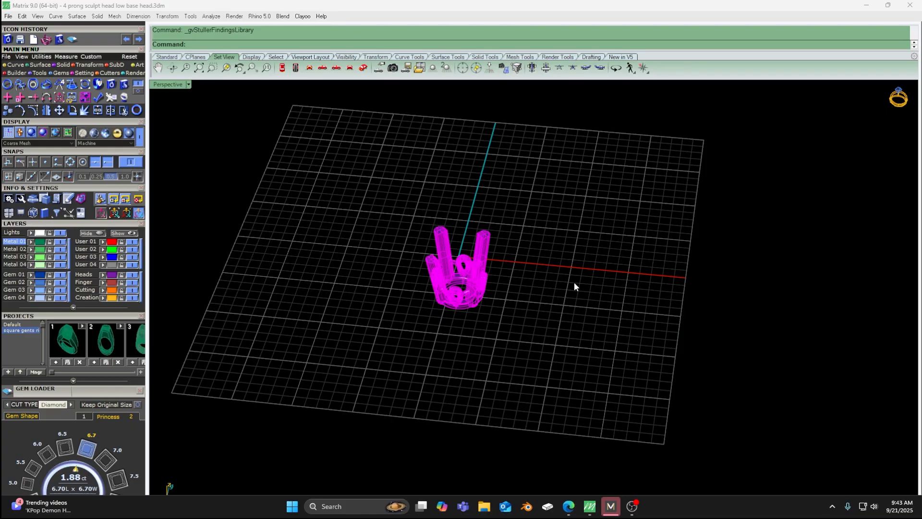
{"action": "left_click", "coordinate": [523, 286]}
Step: Read the object description of the added head using the What command, and close it
{"action": "scroll", "coordinate": [480, 291], "scroll_direction": "up", "scroll_amount": 6}
{"action": "right_click_drag", "start_coordinate": [495, 334], "coordinate": [510, 316]}
{"action": "scroll", "coordinate": [427, 217], "scroll_direction": "up", "scroll_amount": 3}
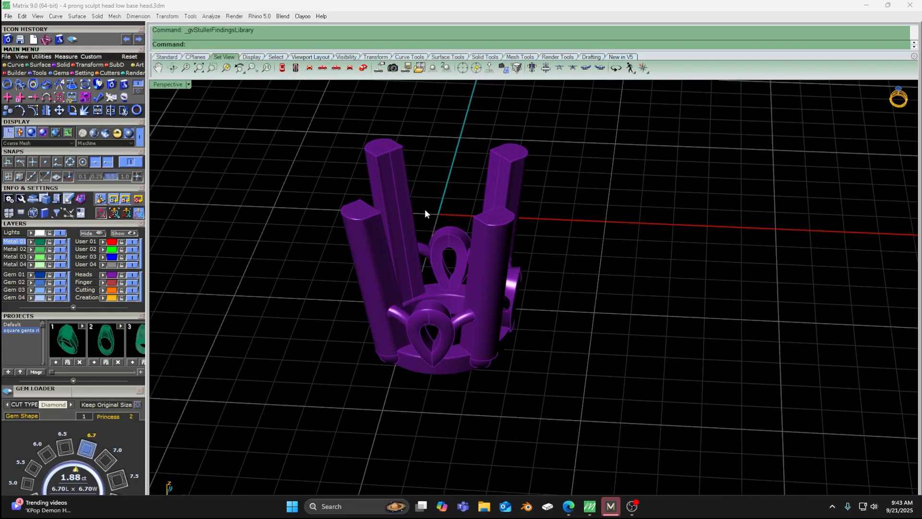
{"action": "left_click", "coordinate": [388, 179]}
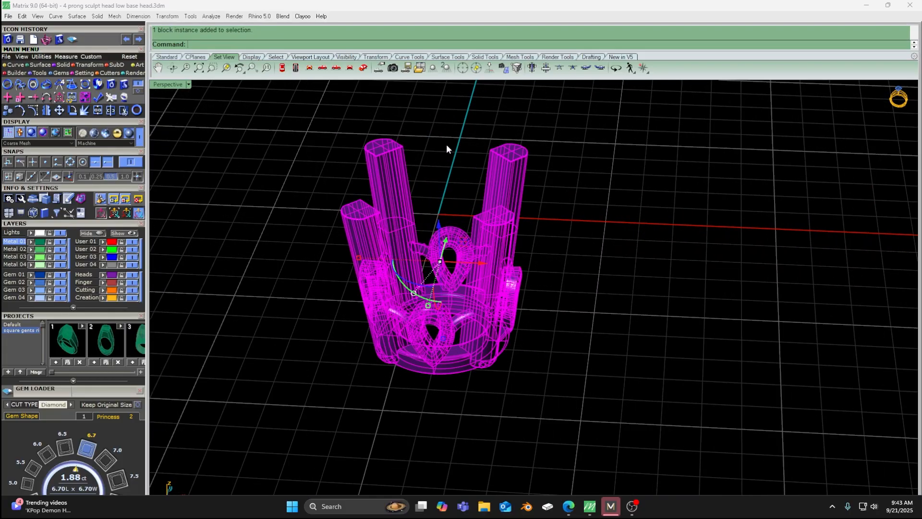
{"action": "type", "text": "What"}
{"action": "key", "text": "Return"}
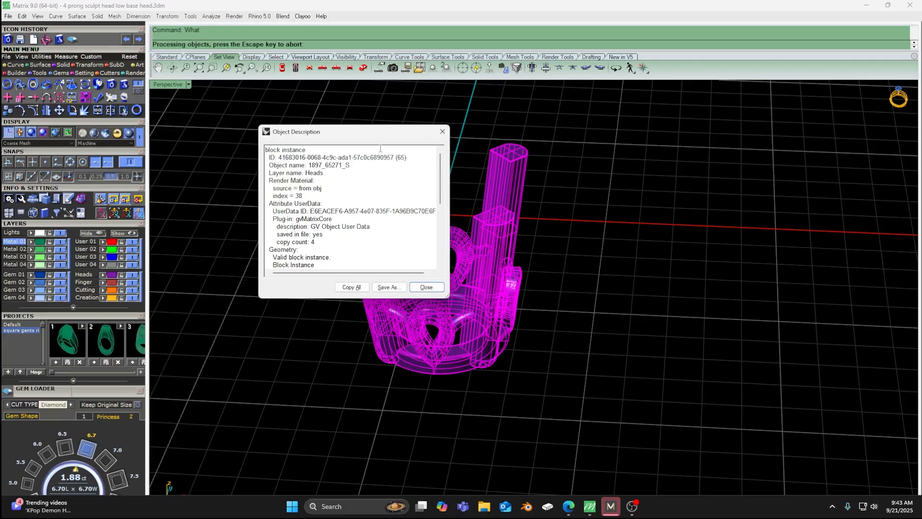
{"action": "left_click", "coordinate": [443, 132]}
Step: Examine the added head's prongs and base from several angles and check how it selects as one object
{"action": "scroll", "coordinate": [458, 176], "scroll_direction": "down", "scroll_amount": 8}
{"action": "right_click_drag", "start_coordinate": [457, 176], "coordinate": [473, 221]}
{"action": "scroll", "coordinate": [457, 176], "scroll_direction": "up", "scroll_amount": 4}
{"action": "right_click_drag", "start_coordinate": [465, 276], "coordinate": [445, 230]}
{"action": "scroll", "coordinate": [453, 178], "scroll_direction": "up", "scroll_amount": 6}
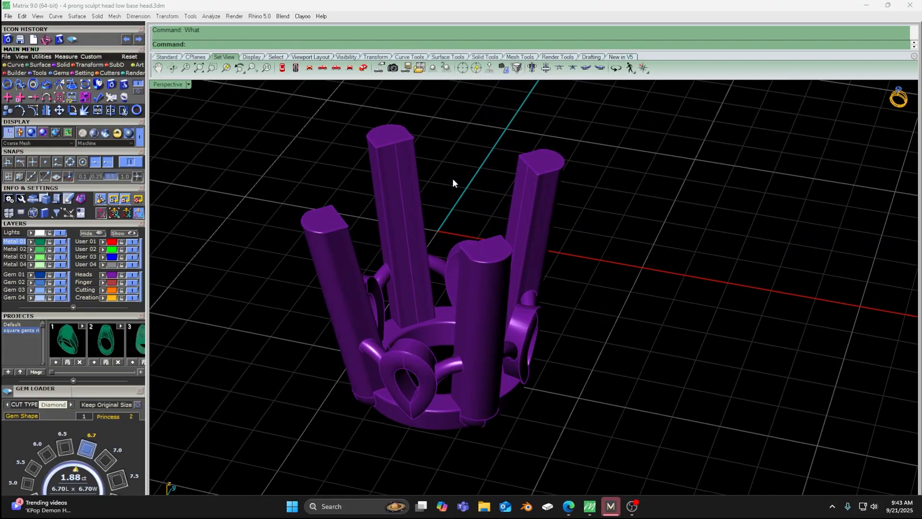
{"action": "scroll", "coordinate": [456, 186], "scroll_direction": "down", "scroll_amount": 4}
{"action": "right_click_drag", "start_coordinate": [456, 186], "coordinate": [478, 200]}
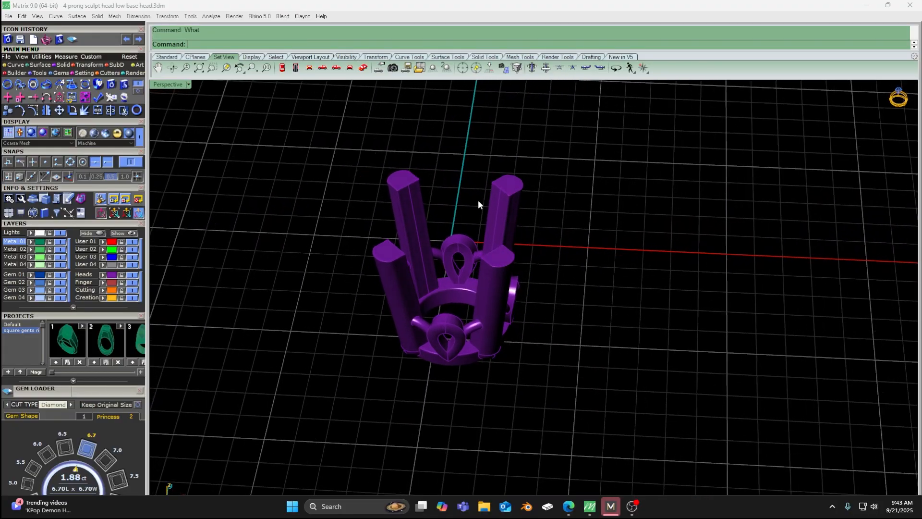
{"action": "left_click", "coordinate": [419, 218]}
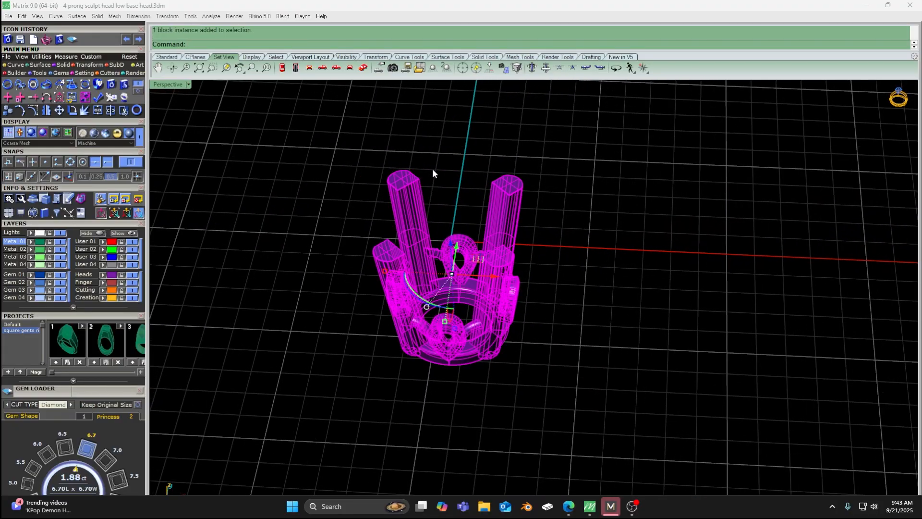
{"action": "left_click", "coordinate": [360, 178]}
{"action": "left_click", "coordinate": [393, 200]}
{"action": "left_click", "coordinate": [423, 159]}
{"action": "left_click", "coordinate": [402, 216]}
{"action": "left_click", "coordinate": [424, 158]}
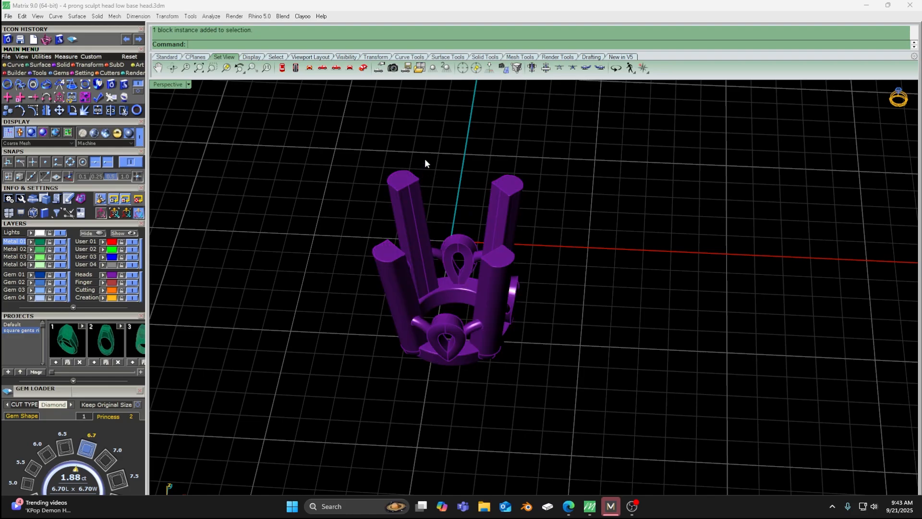
{"action": "left_click", "coordinate": [414, 207]}
{"action": "left_click", "coordinate": [470, 190]}
{"action": "scroll", "coordinate": [470, 200], "scroll_direction": "down", "scroll_amount": 6}
{"action": "scroll", "coordinate": [469, 200], "scroll_direction": "up", "scroll_amount": 6}
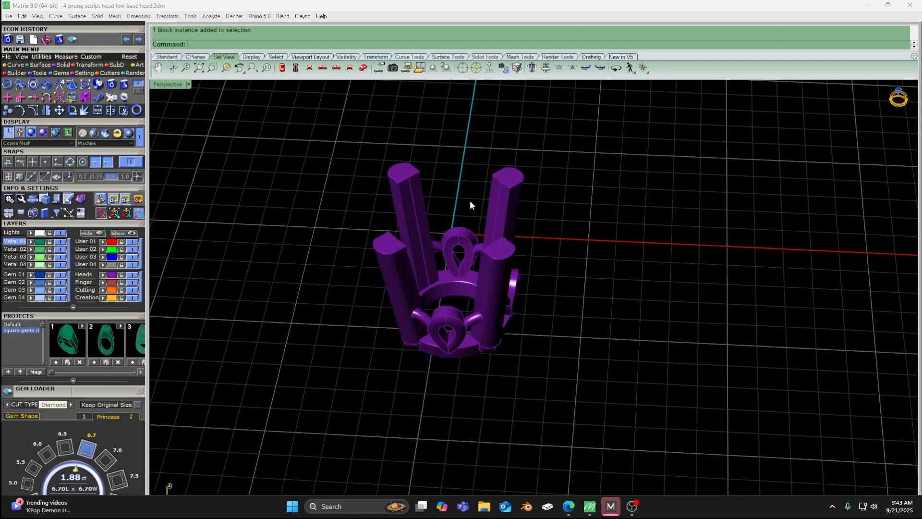
{"action": "right_click_drag", "start_coordinate": [470, 200], "coordinate": [478, 211]}
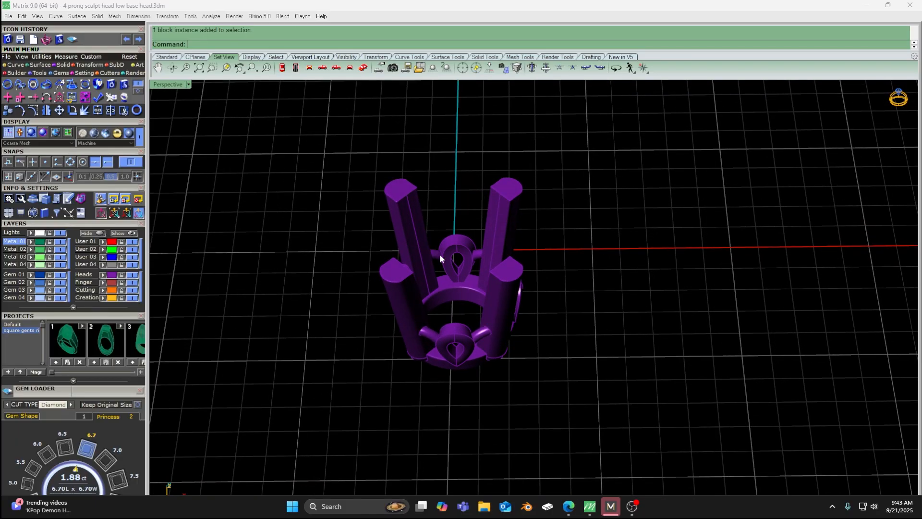
{"action": "right_click_drag", "start_coordinate": [440, 254], "coordinate": [457, 237]}
{"action": "scroll", "coordinate": [457, 238], "scroll_direction": "up", "scroll_amount": 5}
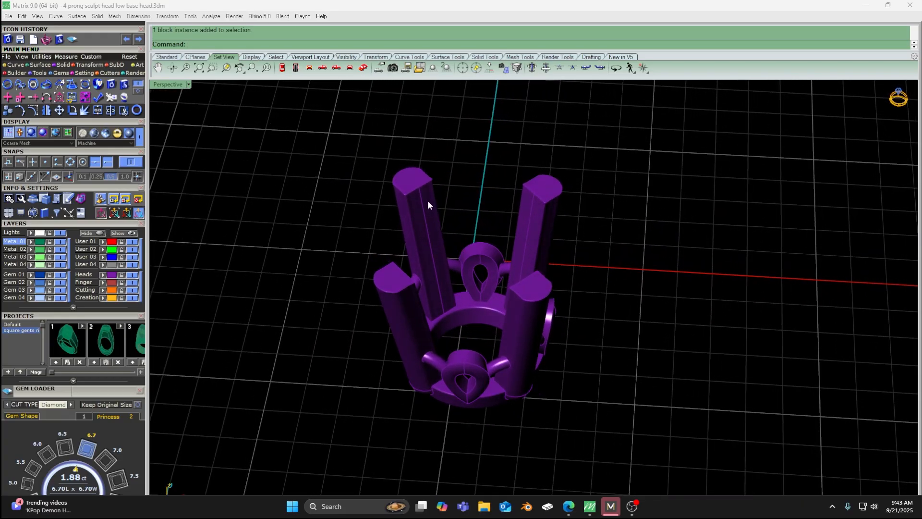
{"action": "scroll", "coordinate": [439, 240], "scroll_direction": "down", "scroll_amount": 4}
{"action": "mouse_move", "coordinate": [439, 239]}
{"action": "right_mouse_down"}
{"action": "mouse_move", "coordinate": [427, 232]}
{"action": "mouse_move", "coordinate": [443, 247]}
{"action": "right_mouse_up"}
{"action": "scroll", "coordinate": [432, 228], "scroll_direction": "up", "scroll_amount": 5}
Step: Save the model as "5mm 4 prong scupled head low base" in the Matrix 9 Heads folder on the desktop
{"action": "left_click", "coordinate": [434, 234]}
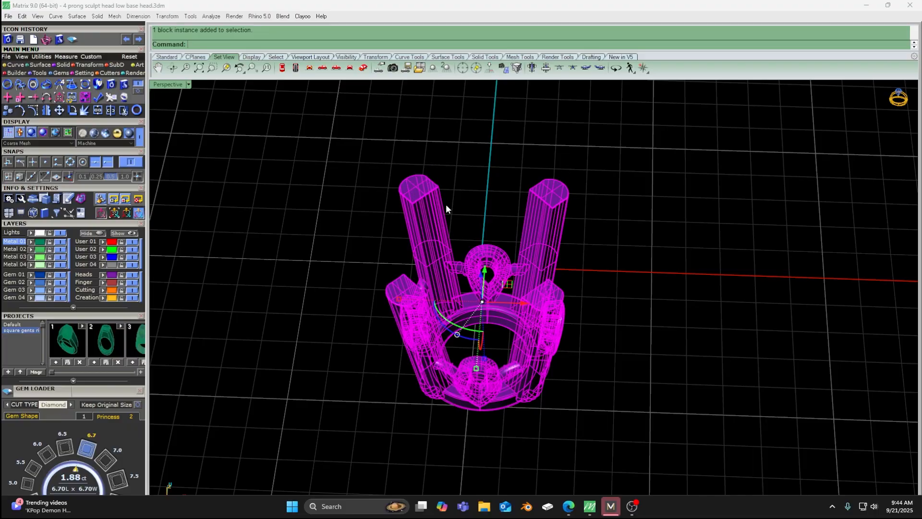
{"action": "left_click", "coordinate": [6, 57]}
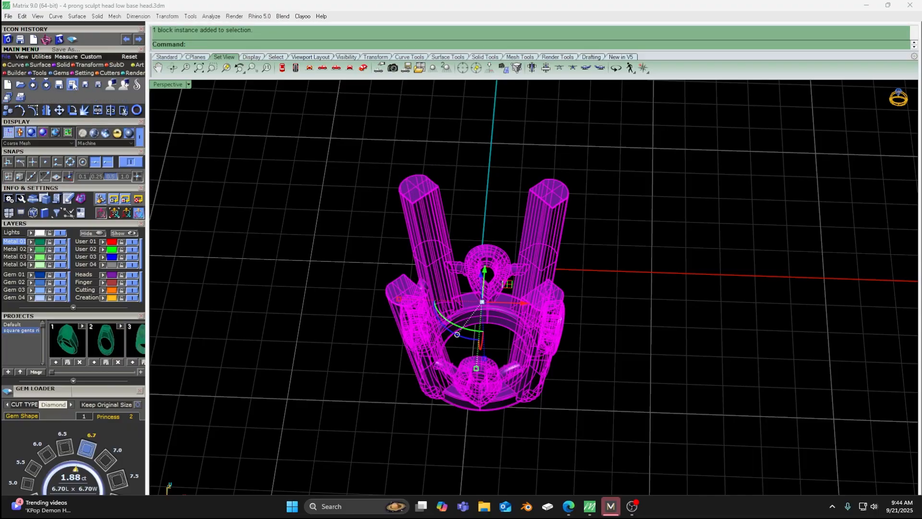
{"action": "left_click", "coordinate": [73, 85]}
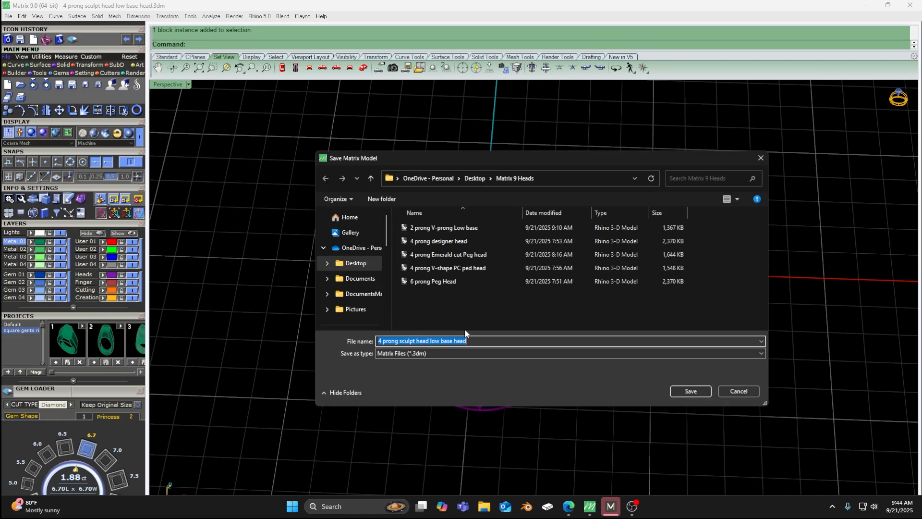
{"action": "type", "text": "5mm "}
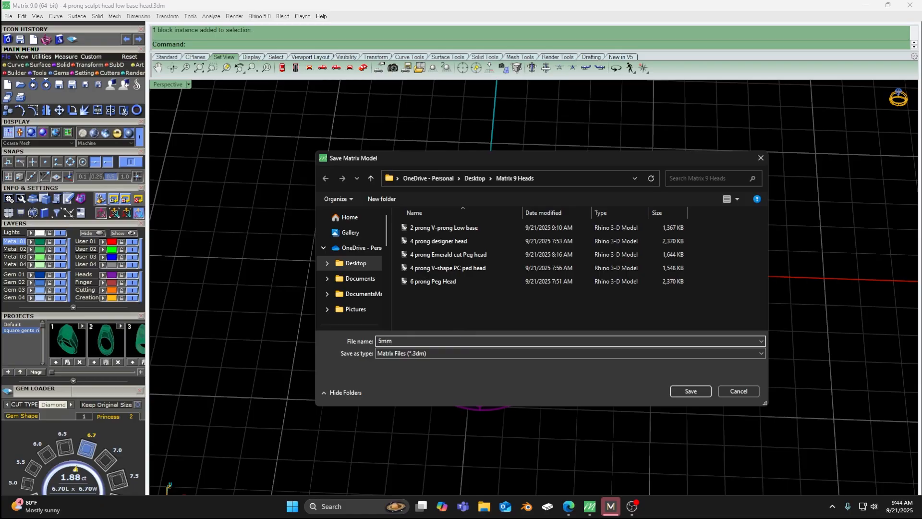
{"action": "type", "text": "4 pron"}
{"action": "type", "text": "g scuple"}
{"action": "type", "text": "d head low base"}
{"action": "left_click", "coordinate": [694, 391]}
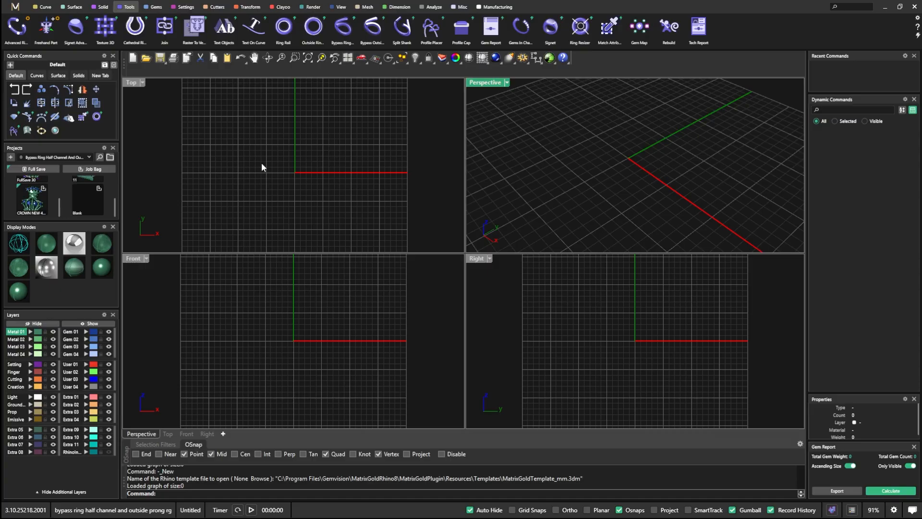
Step: In MatrixGold, add the file "5mm 4 prong scuplted head low base" from the Matrix 9 Heads folder to the heads collection
{"action": "left_click", "coordinate": [15, 7]}
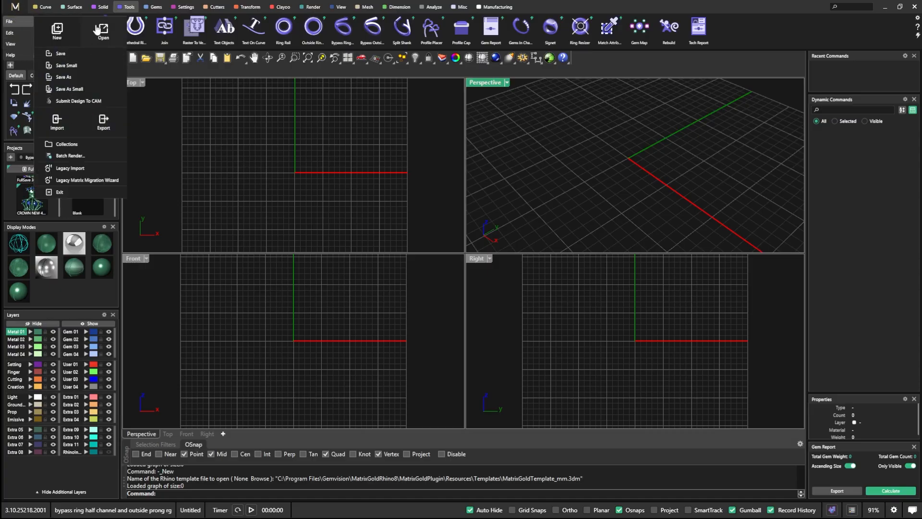
{"action": "left_click", "coordinate": [222, 158]}
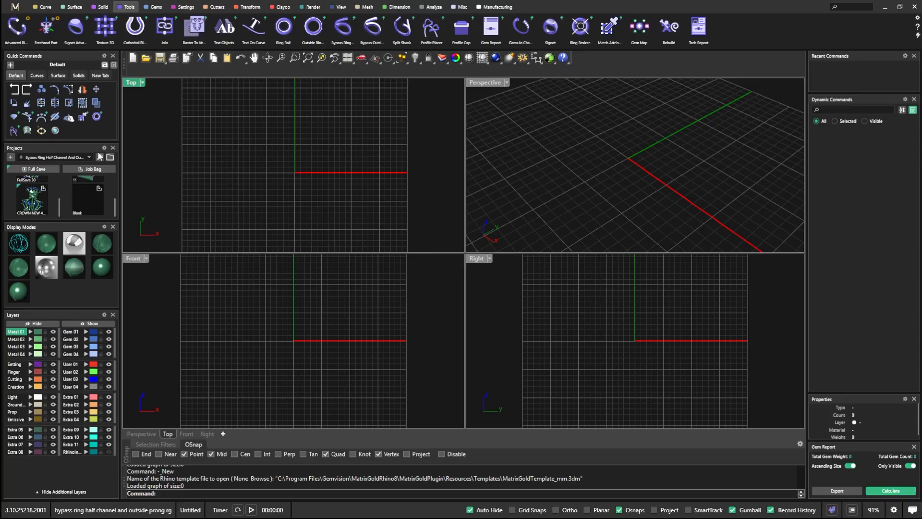
{"action": "left_click", "coordinate": [110, 159]}
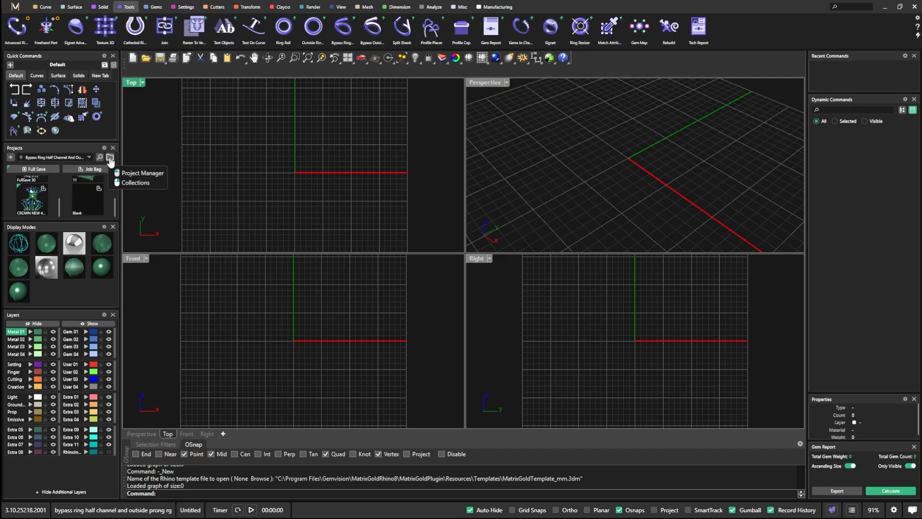
{"action": "left_click", "coordinate": [136, 182]}
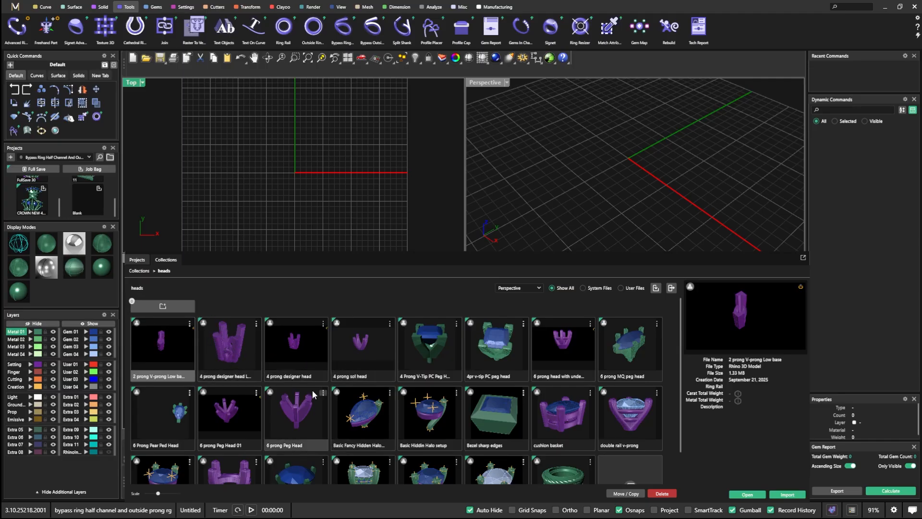
{"action": "left_click", "coordinate": [139, 271]}
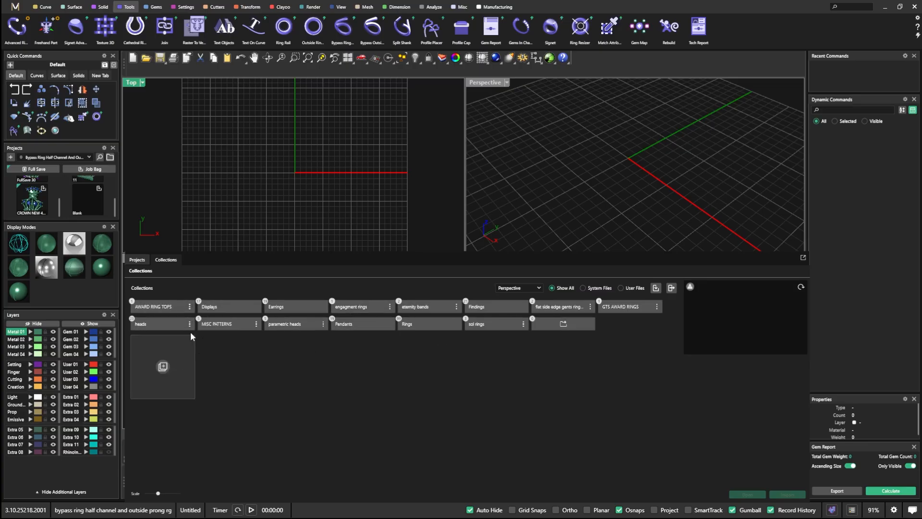
{"action": "left_click", "coordinate": [159, 324]}
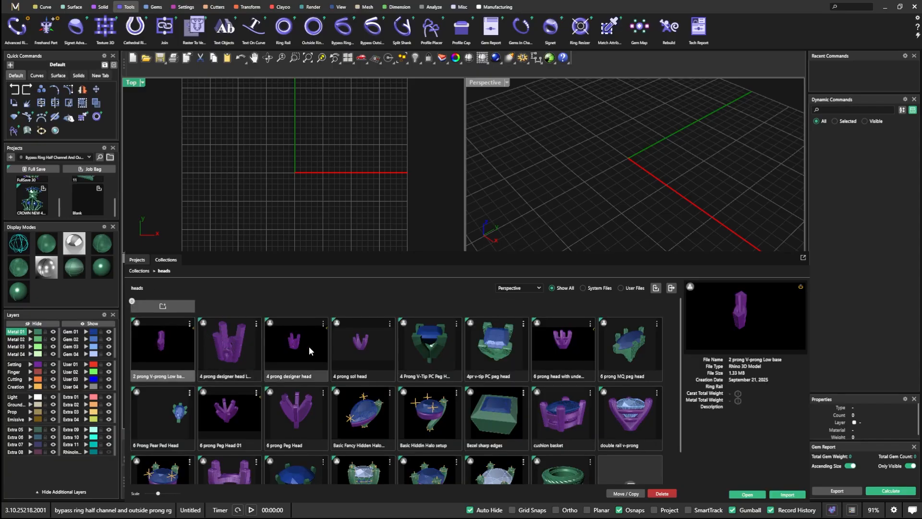
{"action": "scroll", "coordinate": [309, 346], "scroll_direction": "down", "scroll_amount": 1}
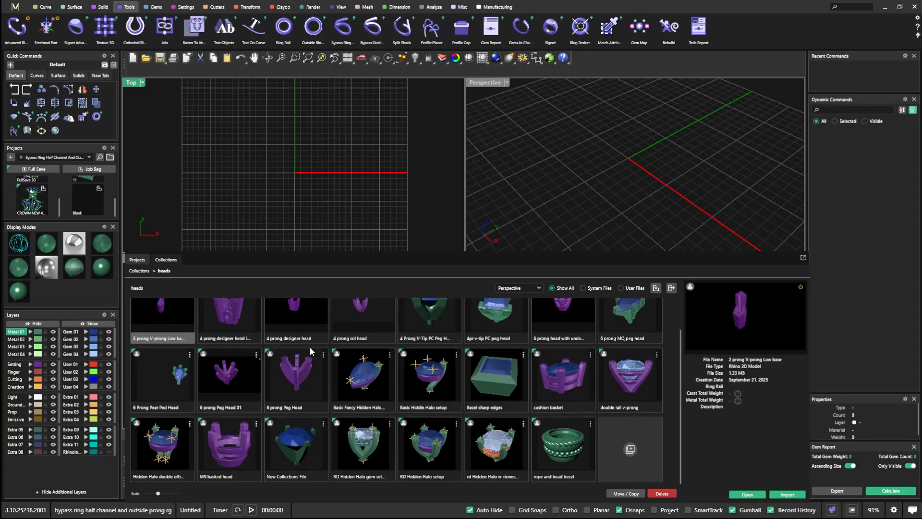
{"action": "left_click", "coordinate": [630, 449]}
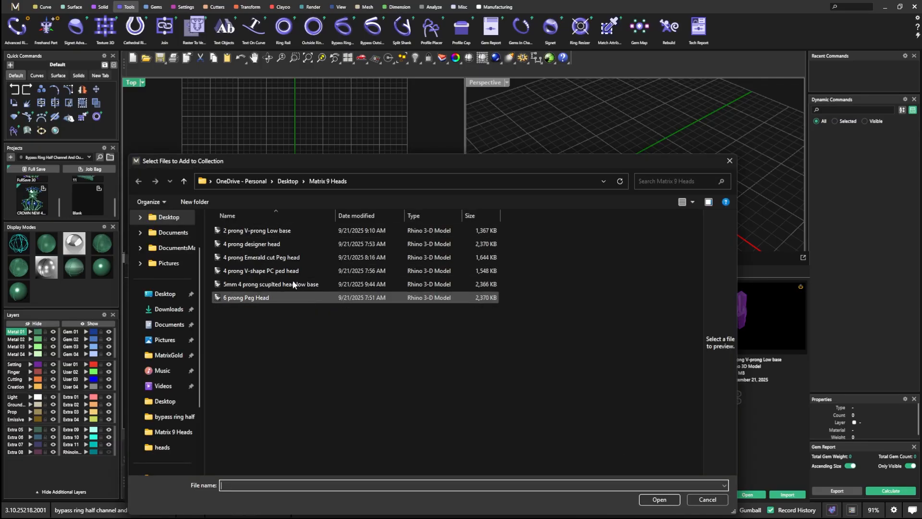
{"action": "double_click", "coordinate": [241, 284]}
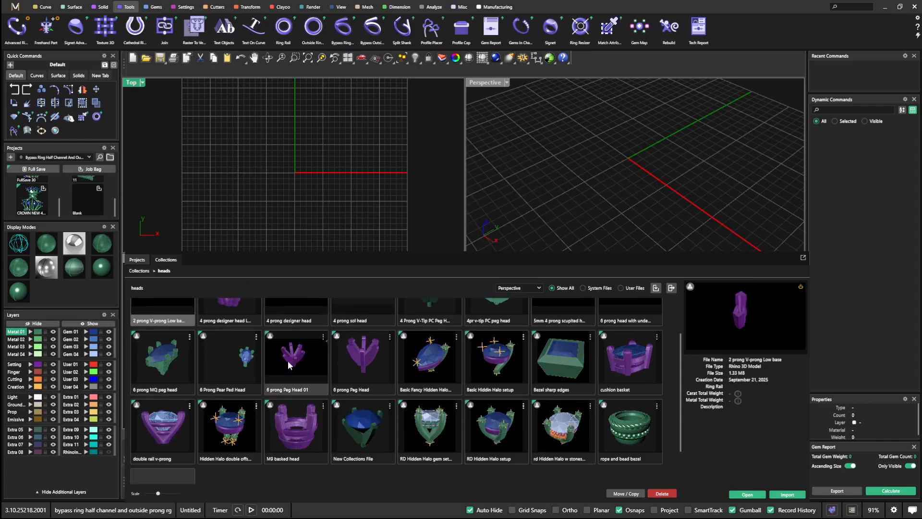
Step: Import the "5mm 4 prong scuplted head low base" model from the heads collection into the scene
{"action": "scroll", "coordinate": [275, 353], "scroll_direction": "down", "scroll_amount": 1}
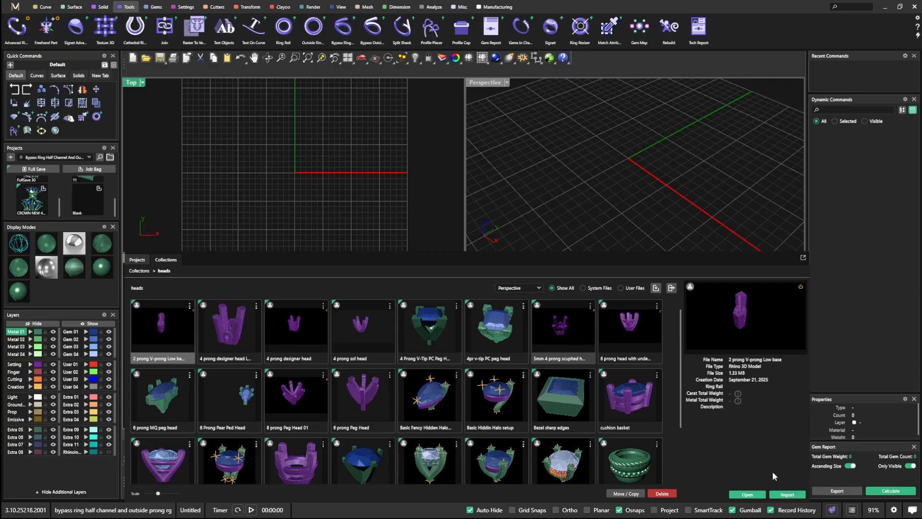
{"action": "left_click", "coordinate": [571, 331]}
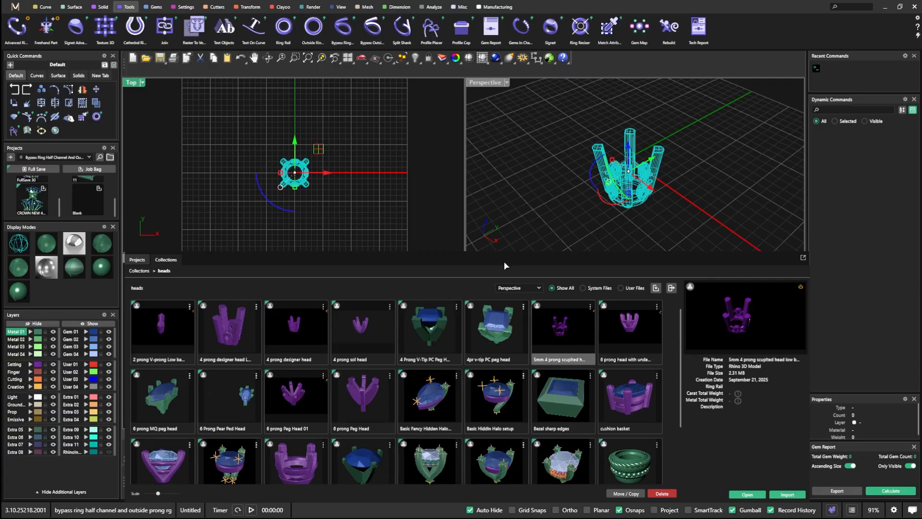
{"action": "left_click", "coordinate": [550, 171]}
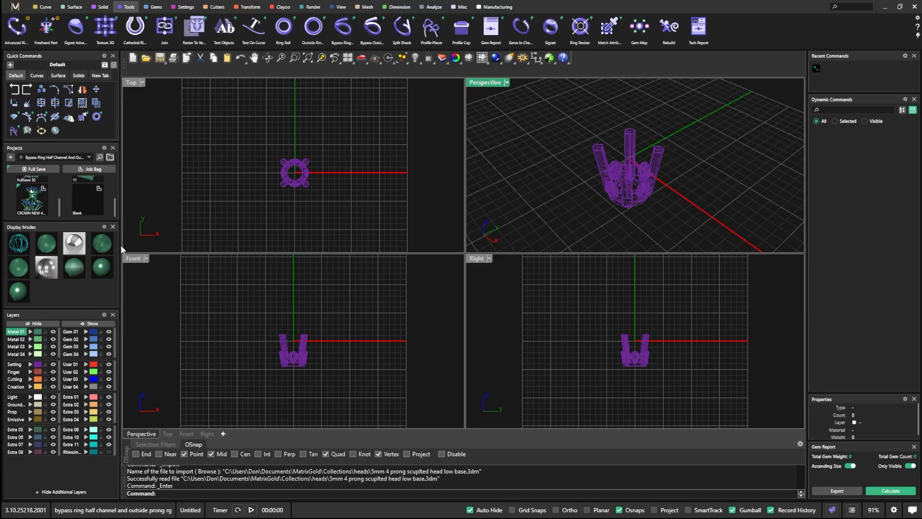
Step: Display the imported head shaded in a maximized Perspective view, inspect it, and switch it to the translucent shading mode
{"action": "left_click", "coordinate": [102, 272]}
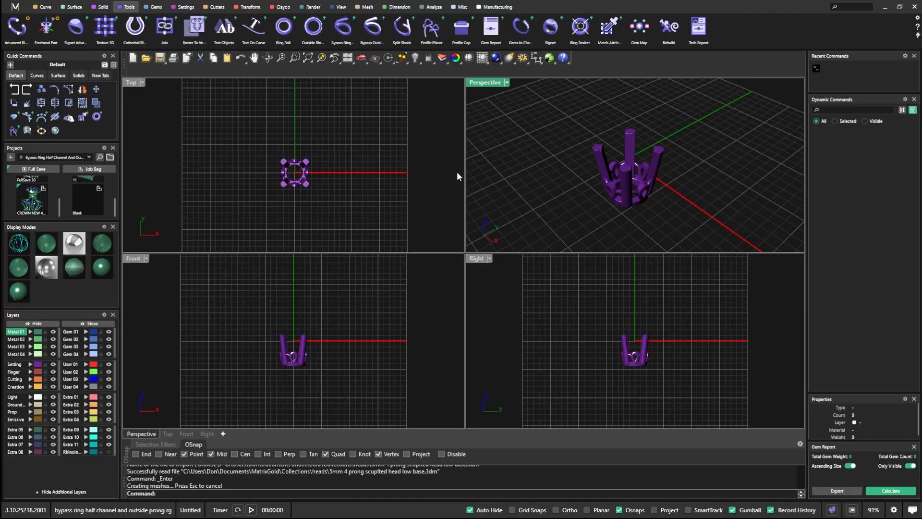
{"action": "double_click", "coordinate": [480, 83]}
{"action": "right_click_drag", "start_coordinate": [424, 287], "coordinate": [308, 232]}
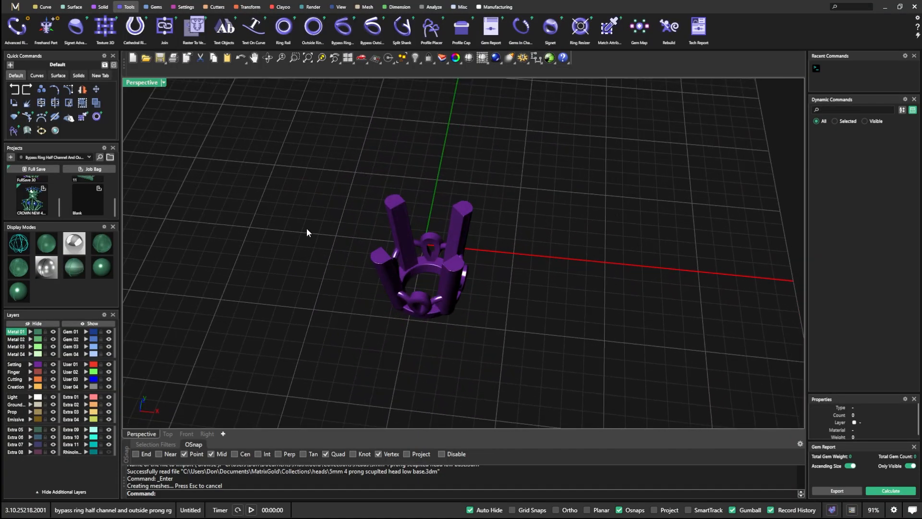
{"action": "right_click_drag", "start_coordinate": [342, 270], "coordinate": [361, 232]}
{"action": "scroll", "coordinate": [404, 205], "scroll_direction": "down", "scroll_amount": 10}
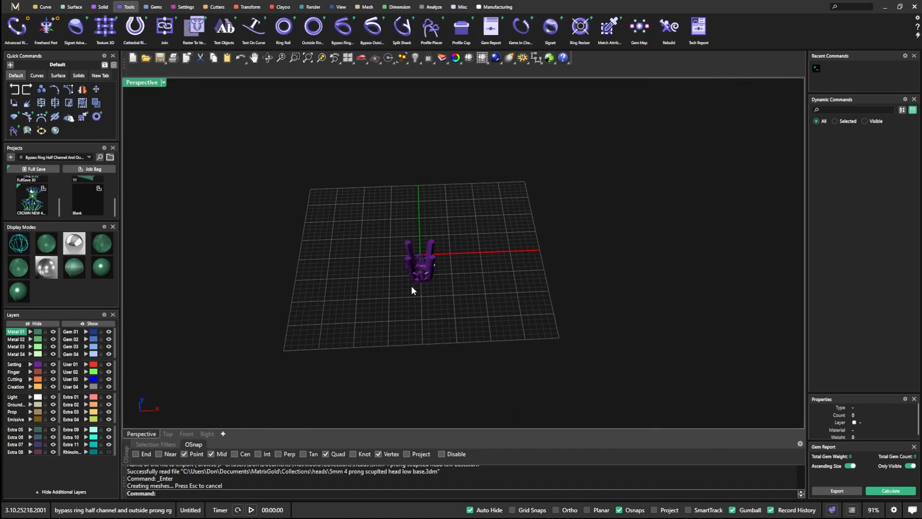
{"action": "scroll", "coordinate": [426, 246], "scroll_direction": "up", "scroll_amount": 5}
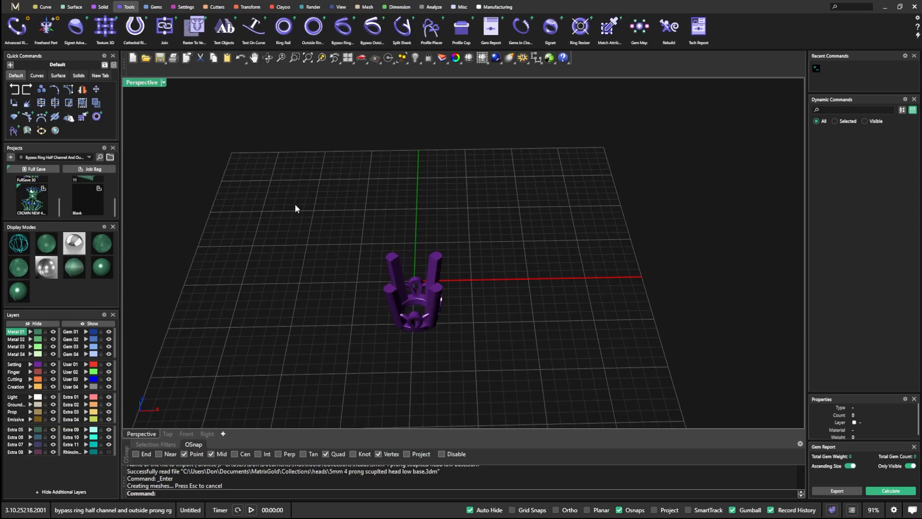
{"action": "left_click", "coordinate": [50, 245]}
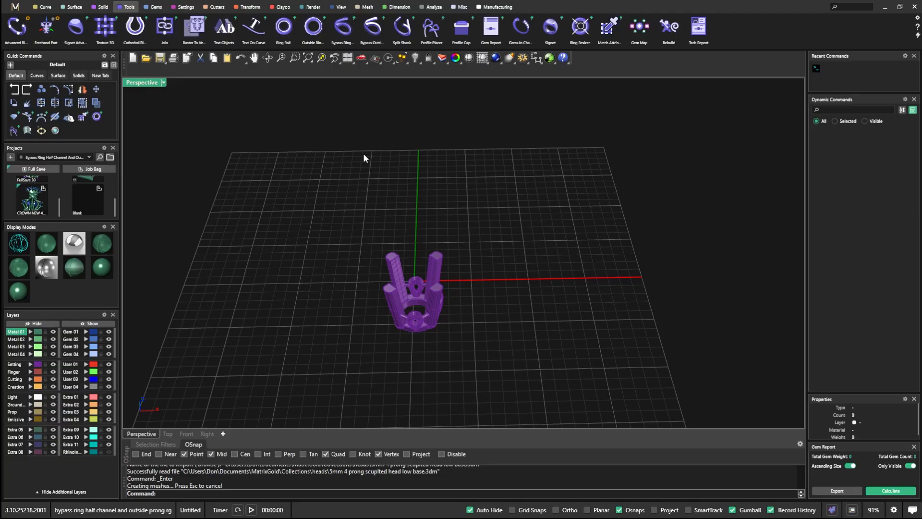
Step: Create a round Diamond gem at the head's center, choosing the 5.60 mm entry from the size list
{"action": "left_click", "coordinate": [154, 7]}
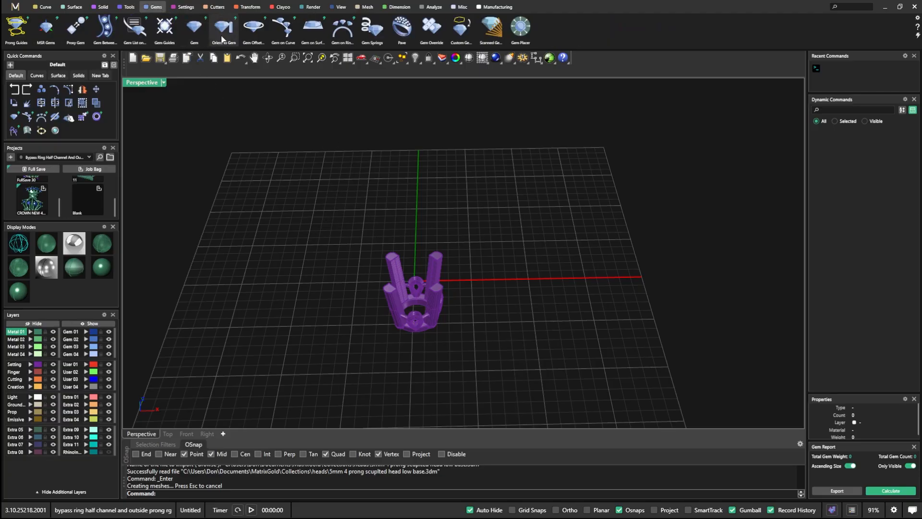
{"action": "left_click", "coordinate": [199, 29]}
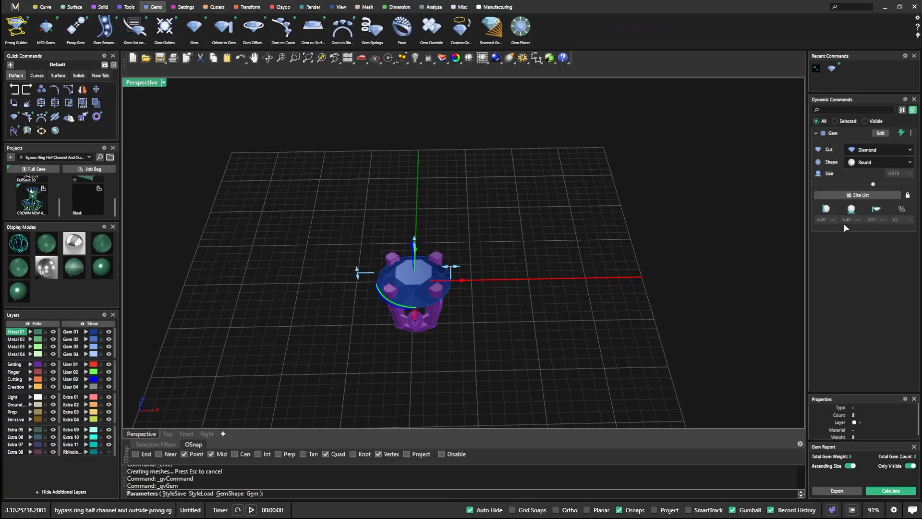
{"action": "left_click", "coordinate": [855, 195]}
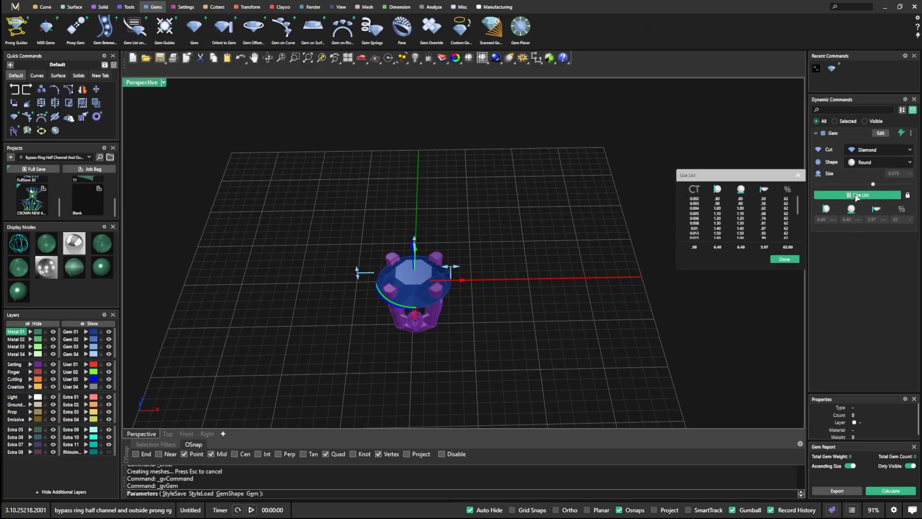
{"action": "scroll", "coordinate": [728, 215], "scroll_direction": "down", "scroll_amount": 3}
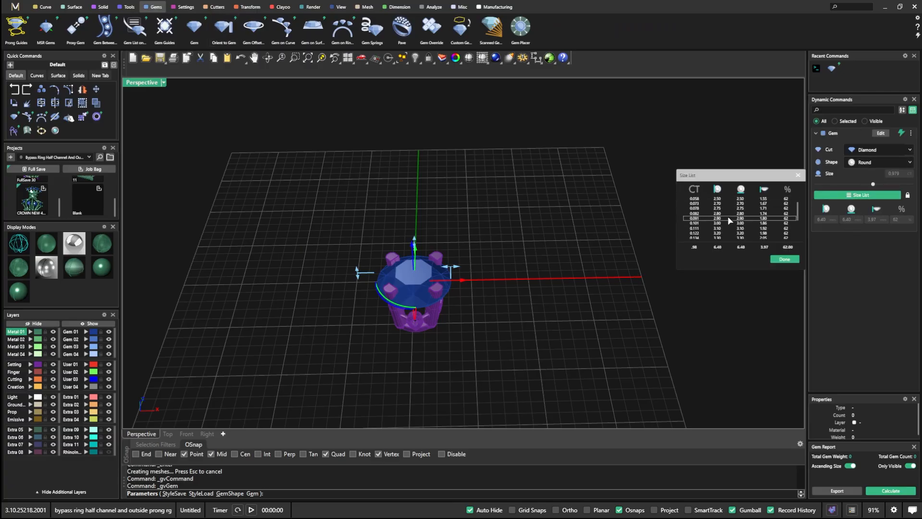
{"action": "scroll", "coordinate": [728, 216], "scroll_direction": "down", "scroll_amount": 6}
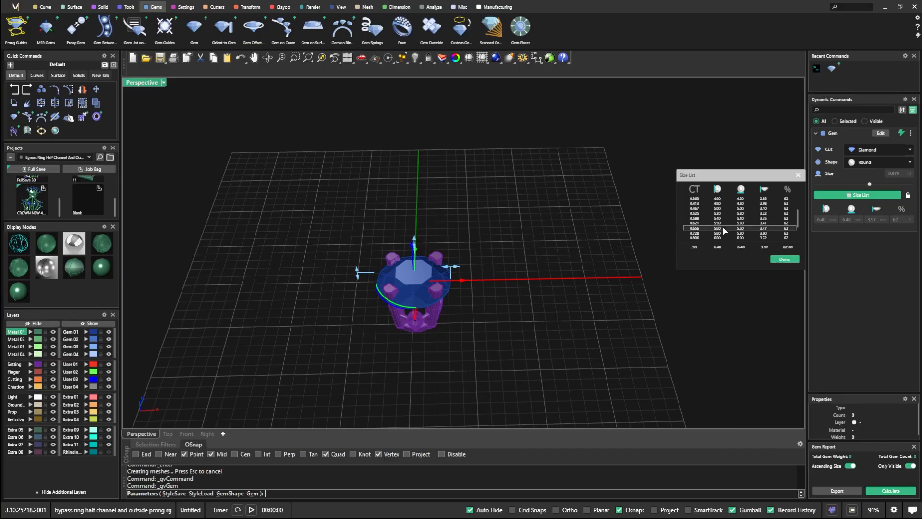
{"action": "left_click", "coordinate": [723, 228]}
{"action": "left_click", "coordinate": [786, 260]}
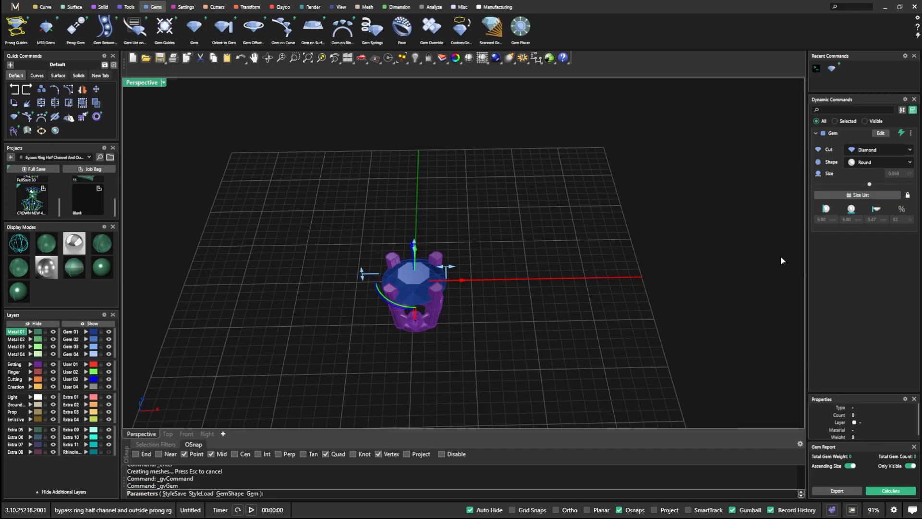
{"action": "mouse_move", "coordinate": [465, 318]}
{"action": "right_mouse_down"}
{"action": "mouse_move", "coordinate": [428, 298]}
{"action": "mouse_move", "coordinate": [428, 275]}
{"action": "mouse_move", "coordinate": [469, 301]}
{"action": "right_mouse_up"}
{"action": "scroll", "coordinate": [445, 316], "scroll_direction": "up", "scroll_amount": 5}
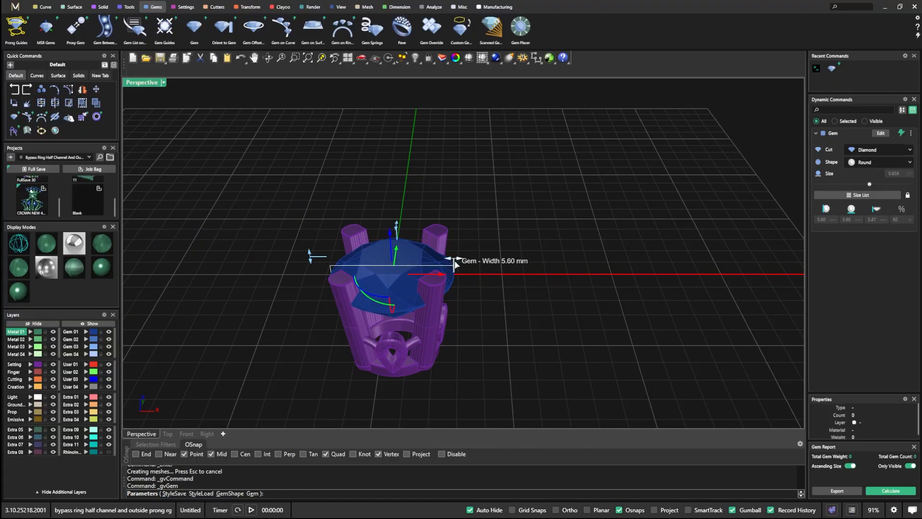
{"action": "right_click_drag", "start_coordinate": [453, 261], "coordinate": [465, 238]}
{"action": "scroll", "coordinate": [465, 237], "scroll_direction": "down", "scroll_amount": 5}
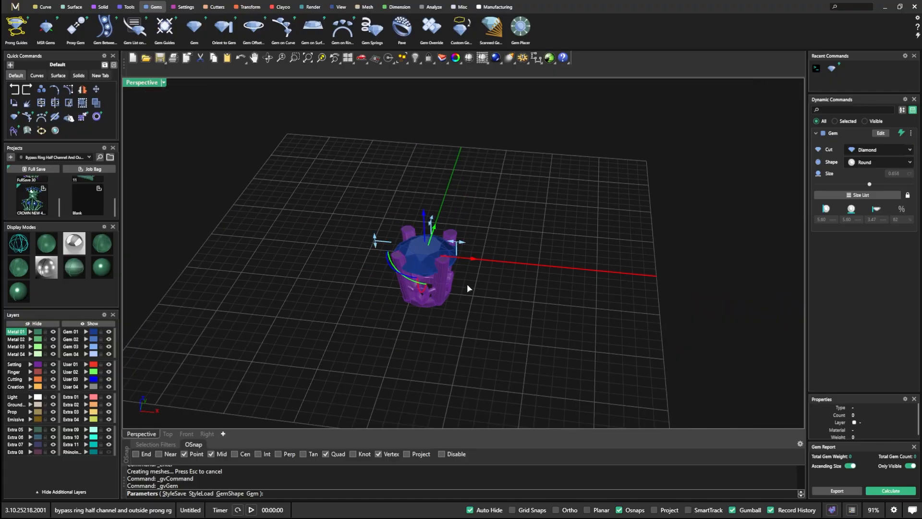
{"action": "right_click_drag", "start_coordinate": [467, 283], "coordinate": [336, 284]}
{"action": "right_click", "coordinate": [463, 307]}
Step: Scale the head up slightly in two passes to bring its prongs out to the edge of the 5.60 mm gem
{"action": "scroll", "coordinate": [463, 307], "scroll_direction": "up", "scroll_amount": 3}
{"action": "left_click", "coordinate": [428, 291]}
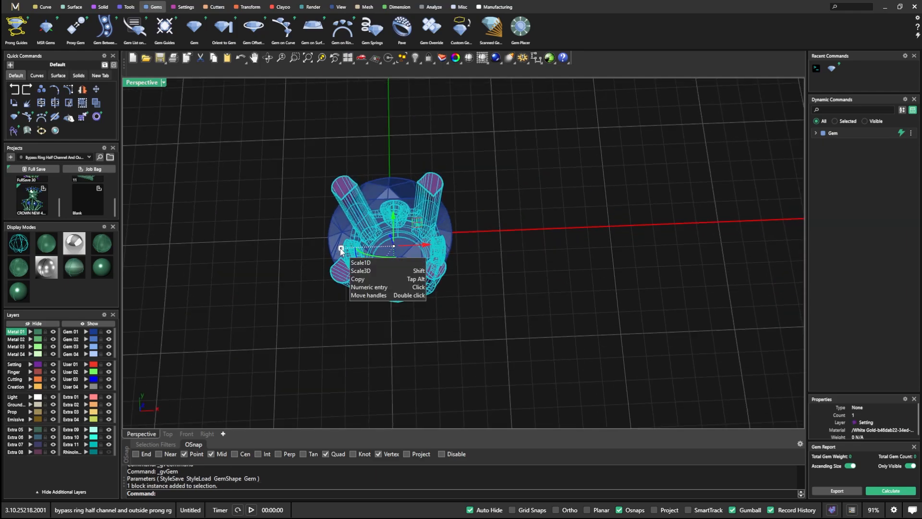
{"action": "left_click_drag", "start_coordinate": [341, 249], "coordinate": [335, 249]}
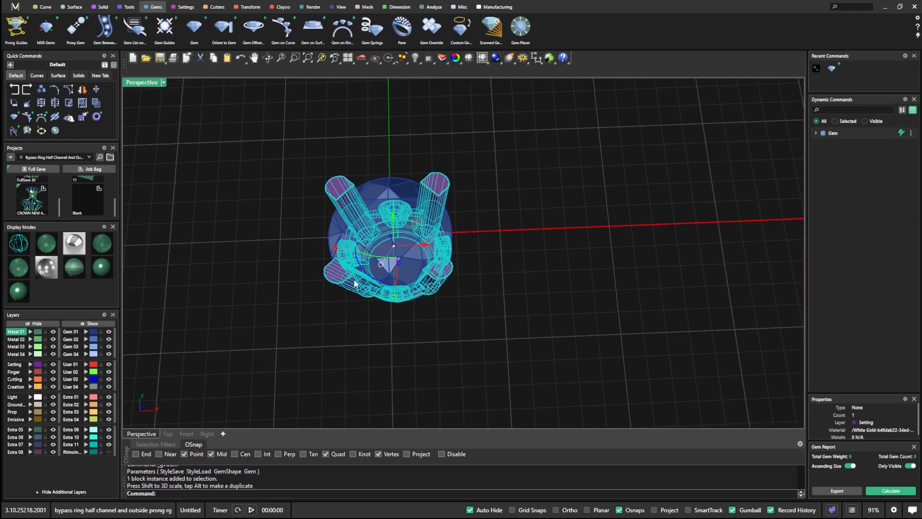
{"action": "left_click", "coordinate": [501, 332]}
{"action": "right_click_drag", "start_coordinate": [500, 330], "coordinate": [475, 254]}
{"action": "left_click", "coordinate": [412, 275]}
{"action": "right_click_drag", "start_coordinate": [436, 288], "coordinate": [478, 332]}
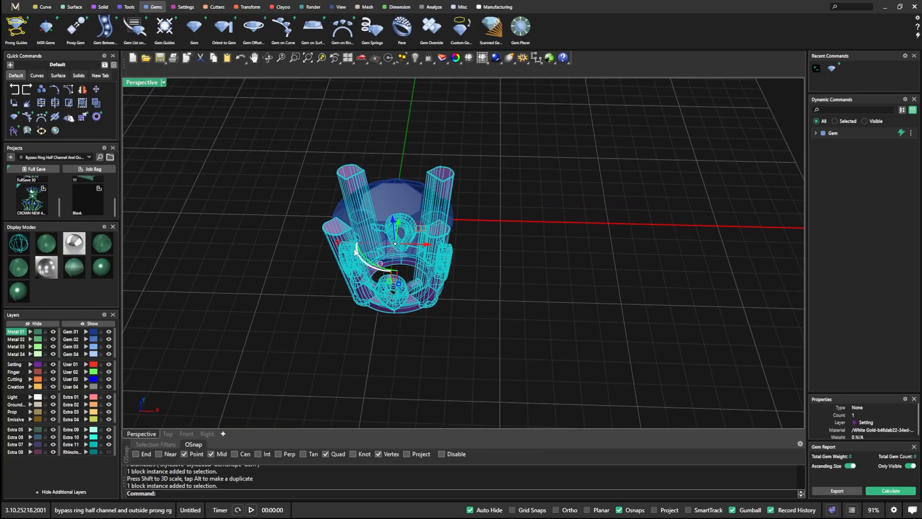
{"action": "left_click_drag", "start_coordinate": [337, 243], "coordinate": [334, 243]}
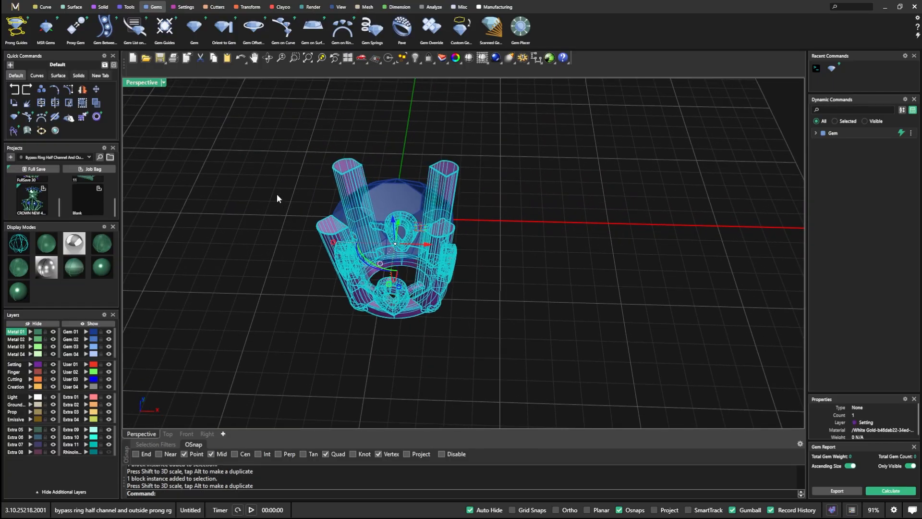
{"action": "left_click", "coordinate": [278, 198]}
Step: Examine how the four prongs meet the gem's edge from above and from the sides
{"action": "right_click_drag", "start_coordinate": [279, 200], "coordinate": [299, 273]}
{"action": "scroll", "coordinate": [521, 284], "scroll_direction": "down", "scroll_amount": 8}
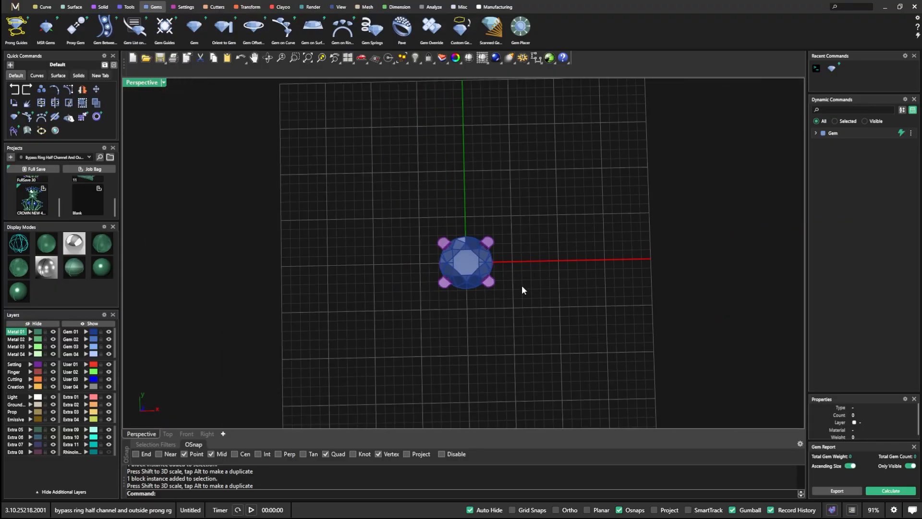
{"action": "right_click_drag", "start_coordinate": [521, 285], "coordinate": [496, 203]}
{"action": "scroll", "coordinate": [495, 207], "scroll_direction": "up", "scroll_amount": 8}
{"action": "scroll", "coordinate": [476, 261], "scroll_direction": "down", "scroll_amount": 5}
{"action": "scroll", "coordinate": [460, 310], "scroll_direction": "up", "scroll_amount": 8}
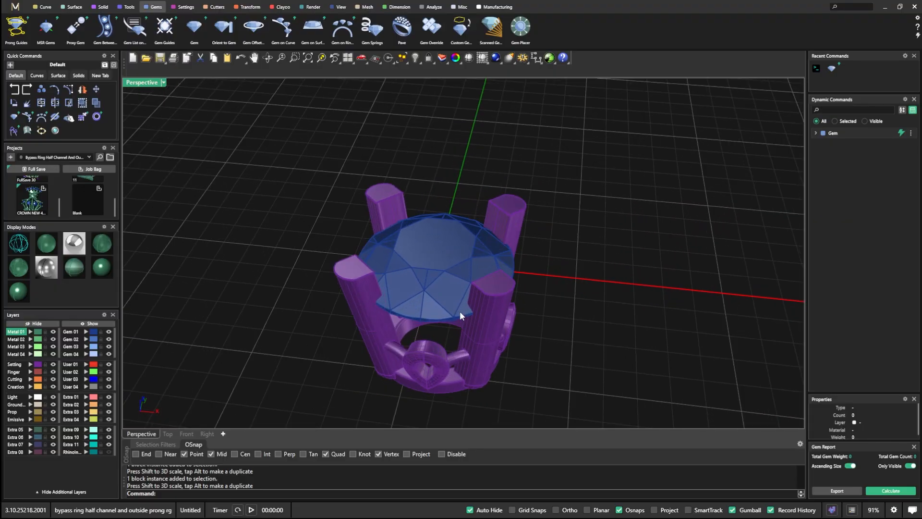
{"action": "scroll", "coordinate": [408, 273], "scroll_direction": "down", "scroll_amount": 9}
{"action": "right_click_drag", "start_coordinate": [408, 272], "coordinate": [421, 308]}
{"action": "scroll", "coordinate": [423, 317], "scroll_direction": "up", "scroll_amount": 5}
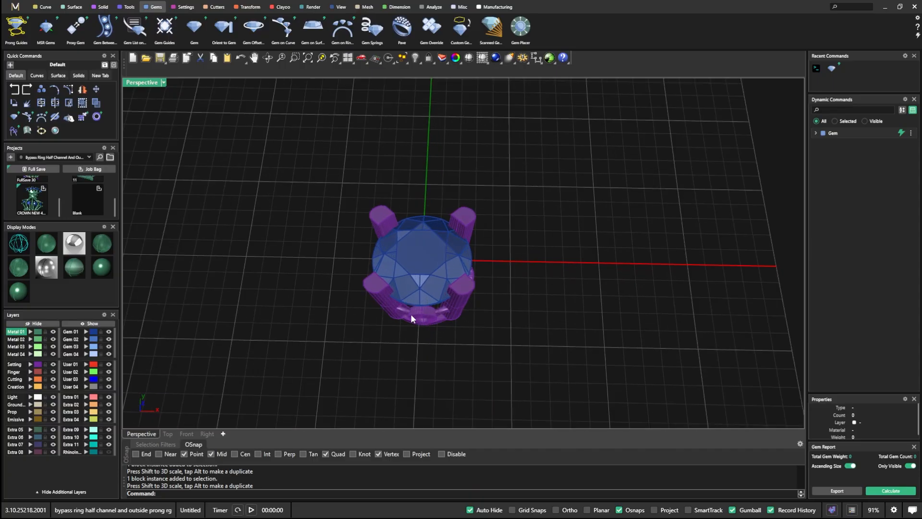
{"action": "left_click", "coordinate": [378, 296]}
{"action": "left_click", "coordinate": [330, 226]}
{"action": "right_click_drag", "start_coordinate": [484, 361], "coordinate": [442, 297]}
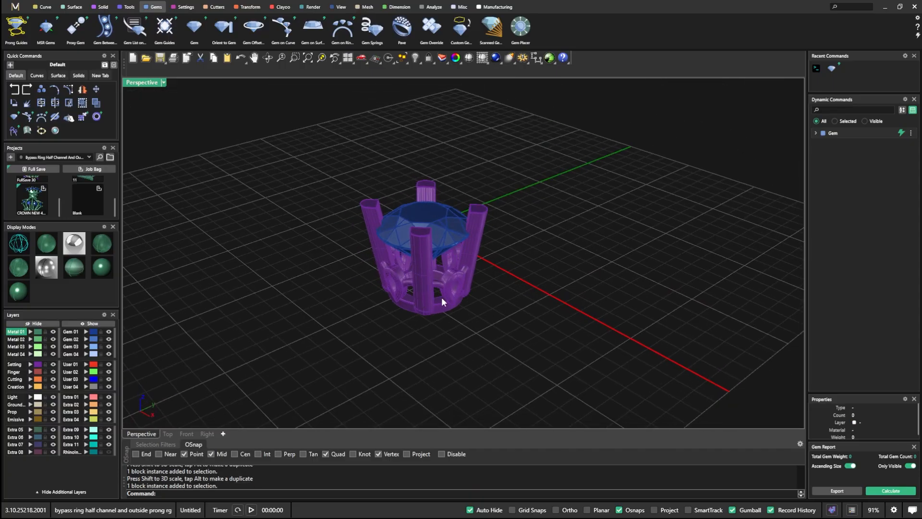
Step: Reduce the head's height along its vertical axis and raise it under the gem until the base sits close to the gem's point
{"action": "scroll", "coordinate": [460, 274], "scroll_direction": "up", "scroll_amount": 5}
{"action": "left_click", "coordinate": [446, 314]}
{"action": "right_click_drag", "start_coordinate": [467, 351], "coordinate": [437, 332]}
{"action": "left_click_drag", "start_coordinate": [430, 313], "coordinate": [431, 290]}
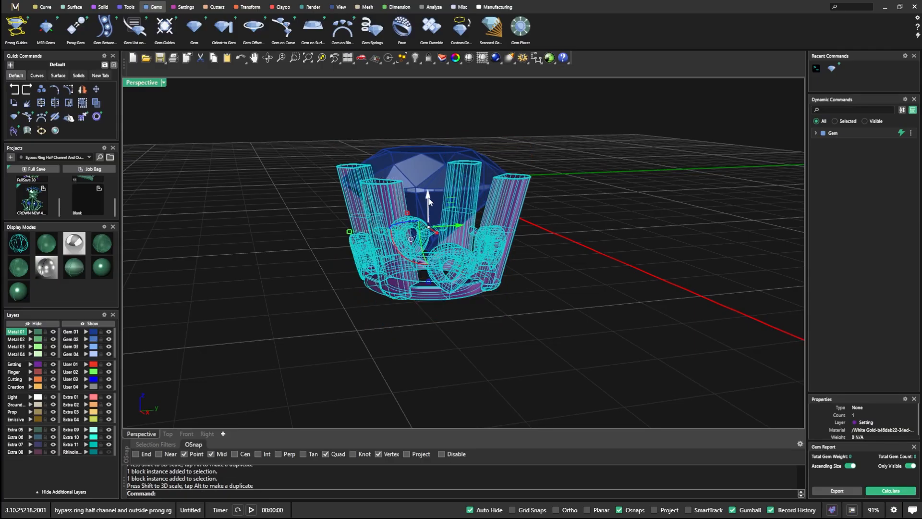
{"action": "left_click_drag", "start_coordinate": [428, 200], "coordinate": [427, 178]}
{"action": "left_click", "coordinate": [486, 120]}
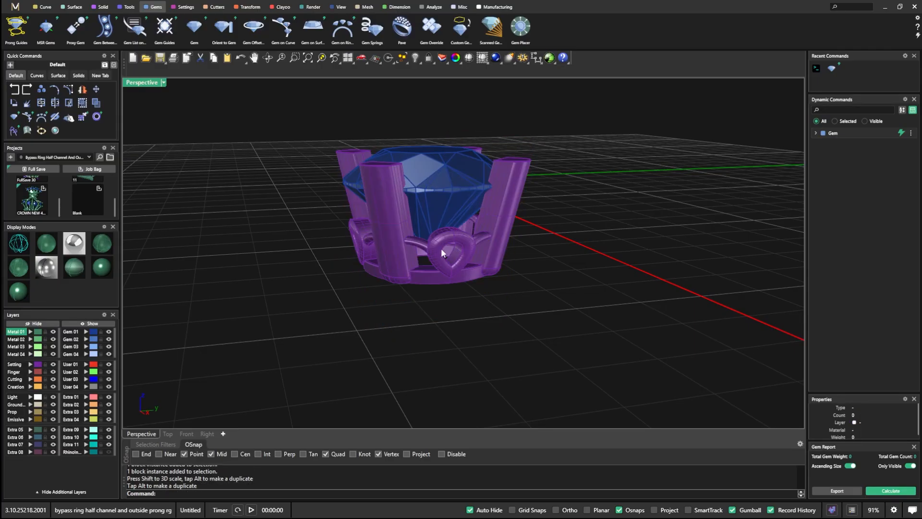
Step: Stretch the head slightly along its vertical axis to drop its base a little below the gem's point
{"action": "right_click_drag", "start_coordinate": [441, 262], "coordinate": [485, 285]}
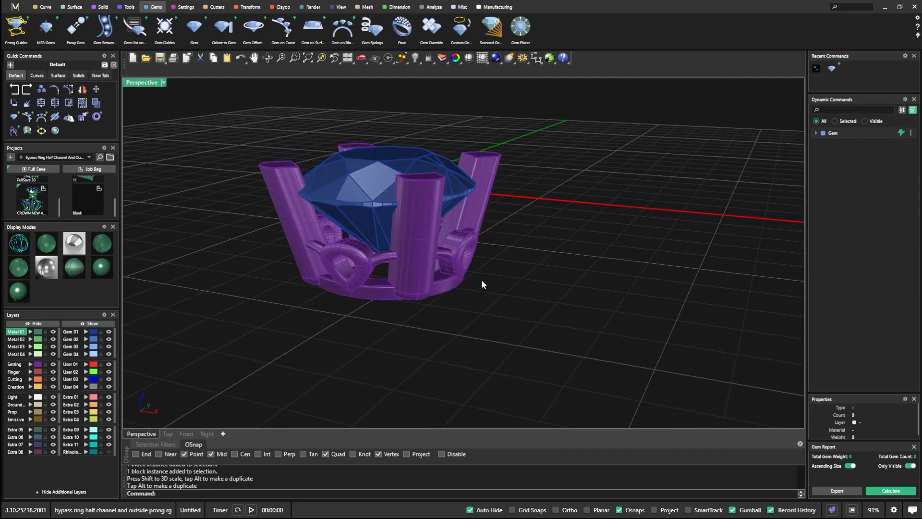
{"action": "left_click", "coordinate": [425, 295]}
{"action": "left_click_drag", "start_coordinate": [388, 278], "coordinate": [390, 293]}
{"action": "left_click", "coordinate": [510, 311]}
{"action": "right_click_drag", "start_coordinate": [501, 312], "coordinate": [493, 343]}
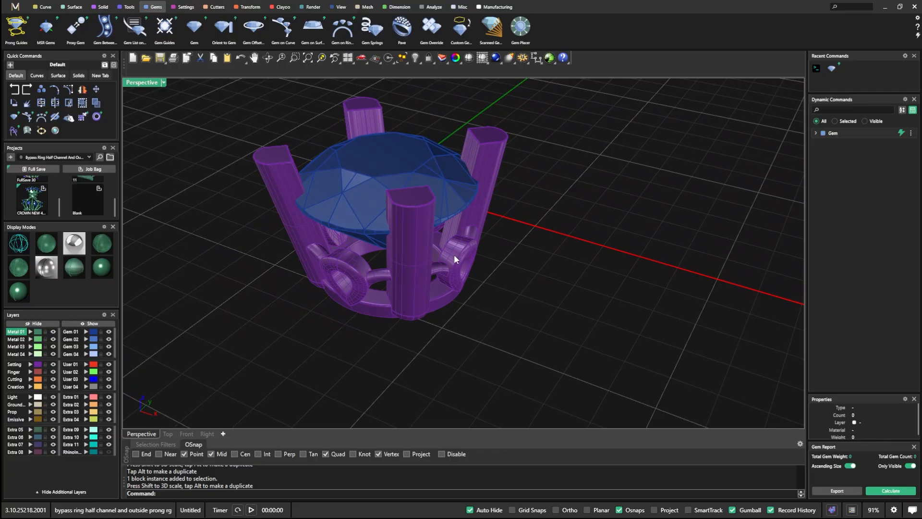
Step: Create a ring rail around the origin with US region and size 7
{"action": "right_click_drag", "start_coordinate": [454, 255], "coordinate": [436, 346]}
{"action": "scroll", "coordinate": [471, 256], "scroll_direction": "down", "scroll_amount": 3}
{"action": "scroll", "coordinate": [428, 259], "scroll_direction": "up", "scroll_amount": 4}
{"action": "right_click_drag", "start_coordinate": [428, 275], "coordinate": [438, 257]}
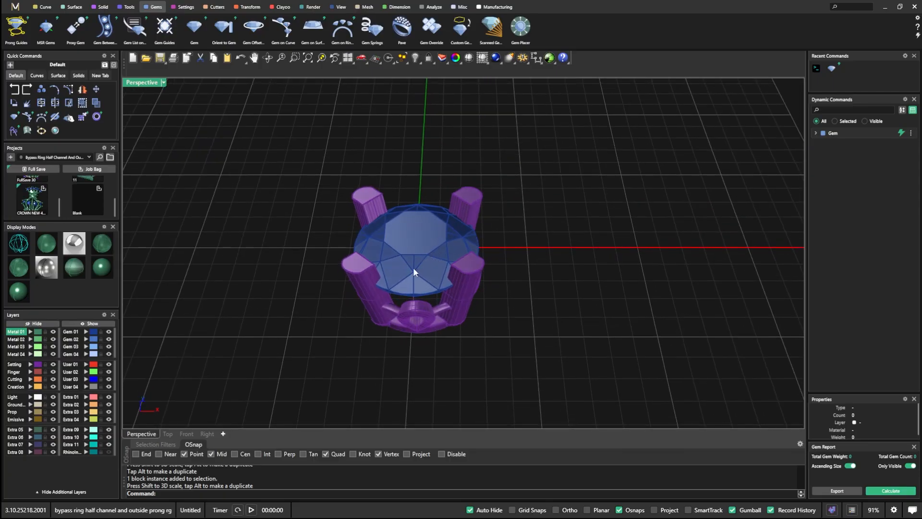
{"action": "scroll", "coordinate": [410, 263], "scroll_direction": "down", "scroll_amount": 3}
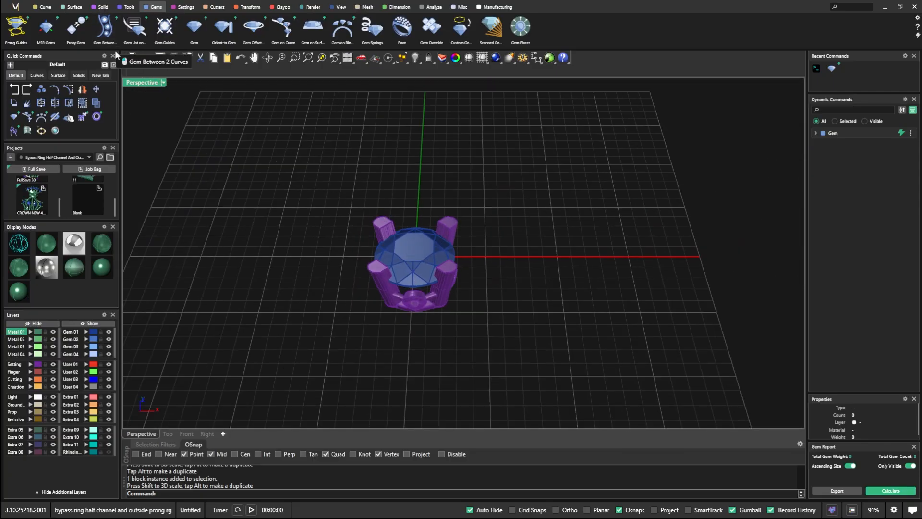
{"action": "left_click", "coordinate": [127, 7]}
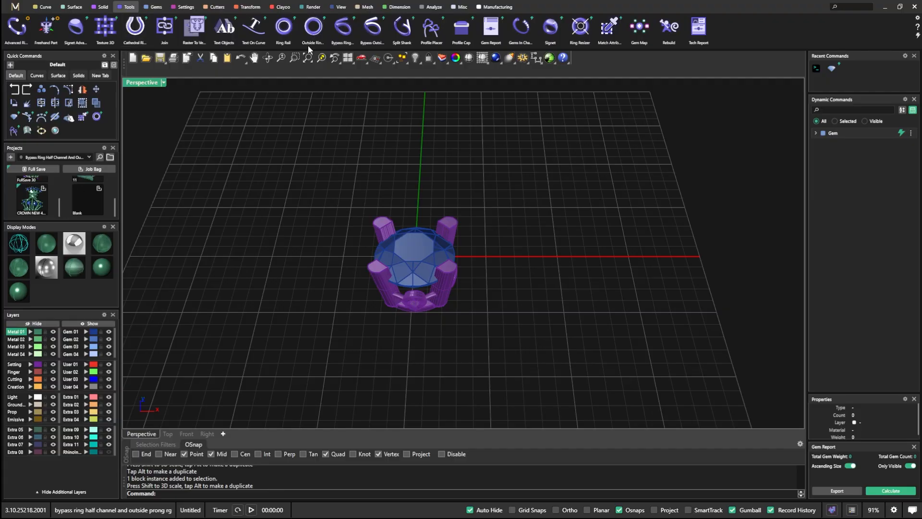
{"action": "left_click", "coordinate": [283, 27]}
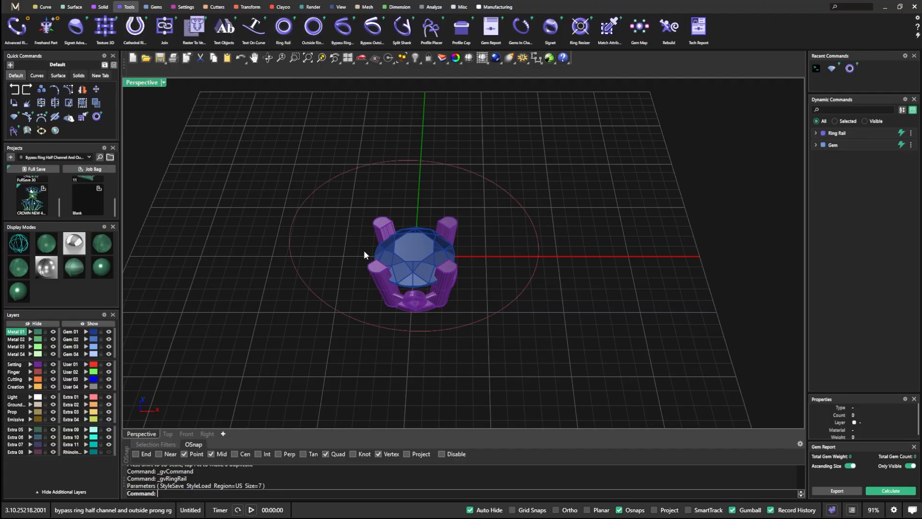
Step: Place one round Diamond gem on the ring rail with Girdle placement and a Z offset of 5
{"action": "left_click", "coordinate": [156, 7]}
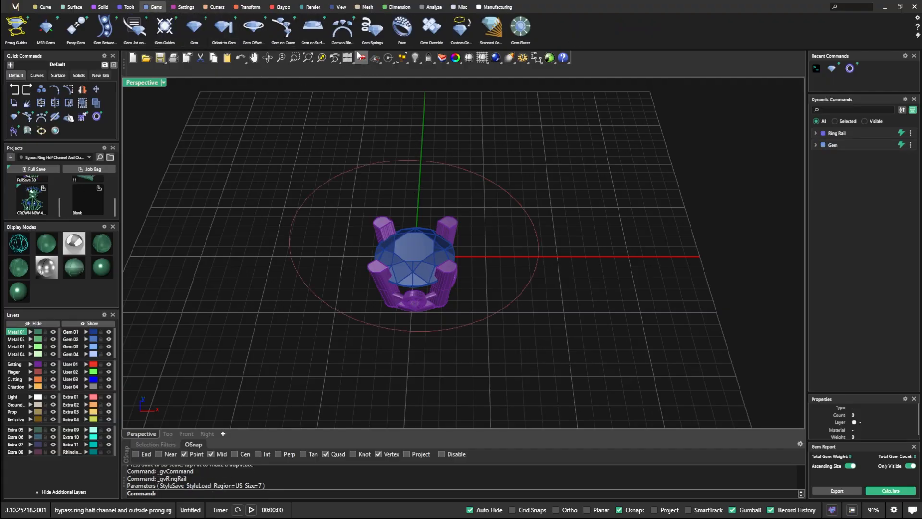
{"action": "left_click", "coordinate": [343, 28]}
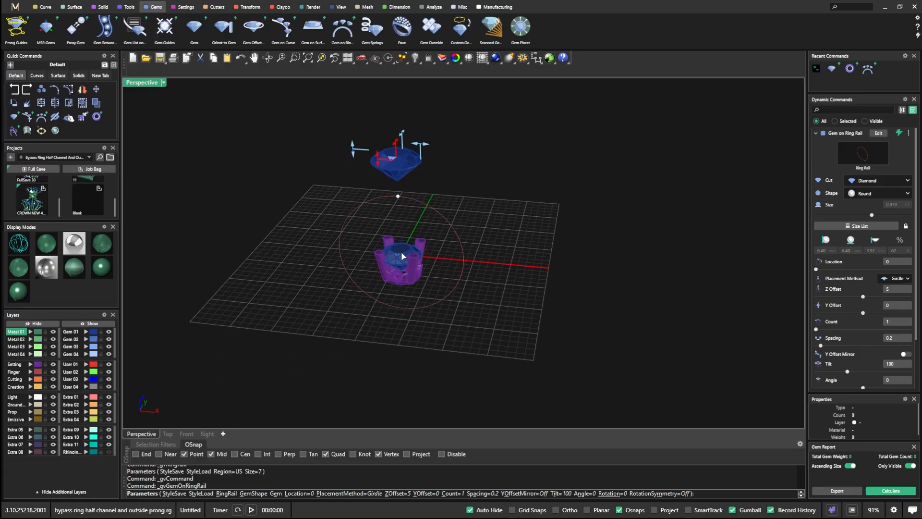
{"action": "key", "text": "Return"}
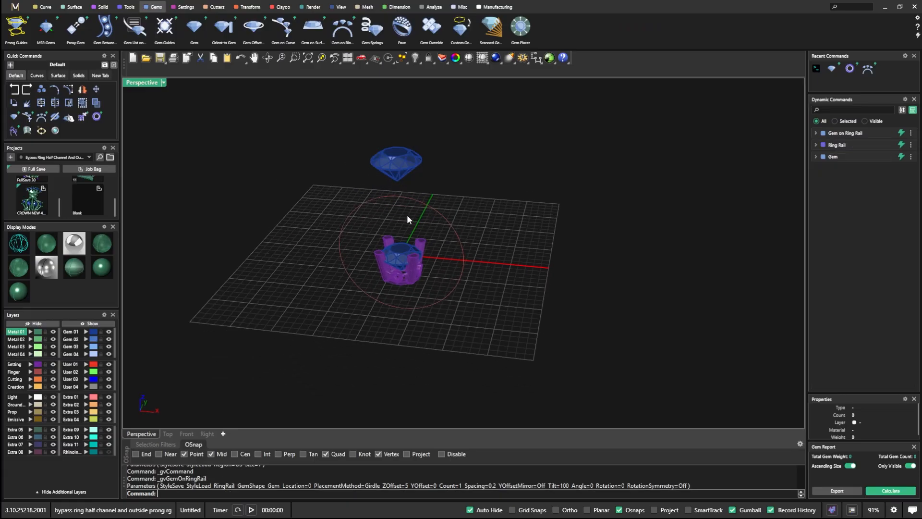
{"action": "scroll", "coordinate": [407, 215], "scroll_direction": "up", "scroll_amount": 3}
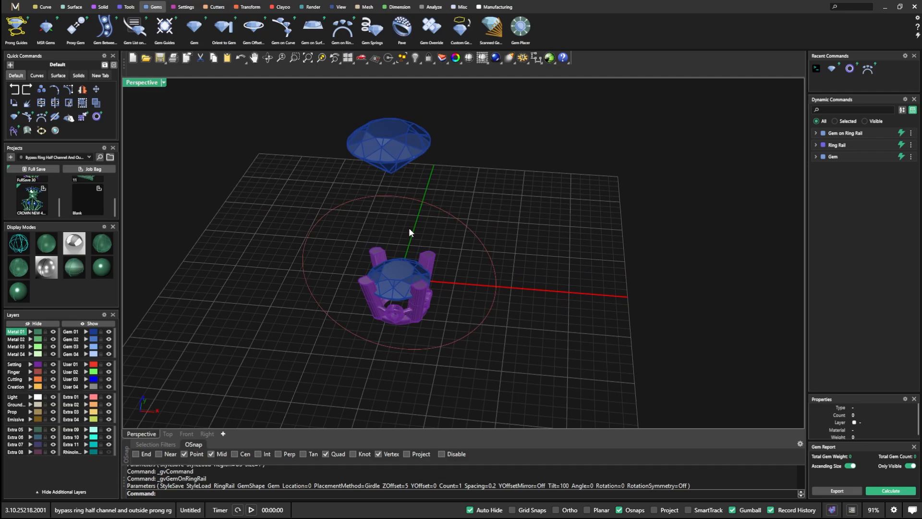
Step: Move the head straight up to the ring rail gem, try enlarging it uniformly, and undo that scaling
{"action": "left_click", "coordinate": [414, 302]}
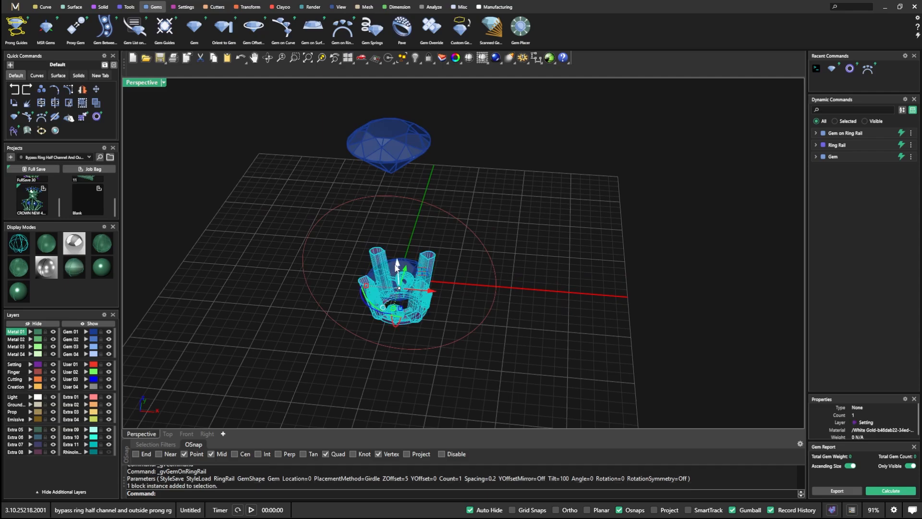
{"action": "left_click_drag", "start_coordinate": [395, 263], "coordinate": [392, 121]}
{"action": "right_click_drag", "start_coordinate": [379, 196], "coordinate": [392, 179]}
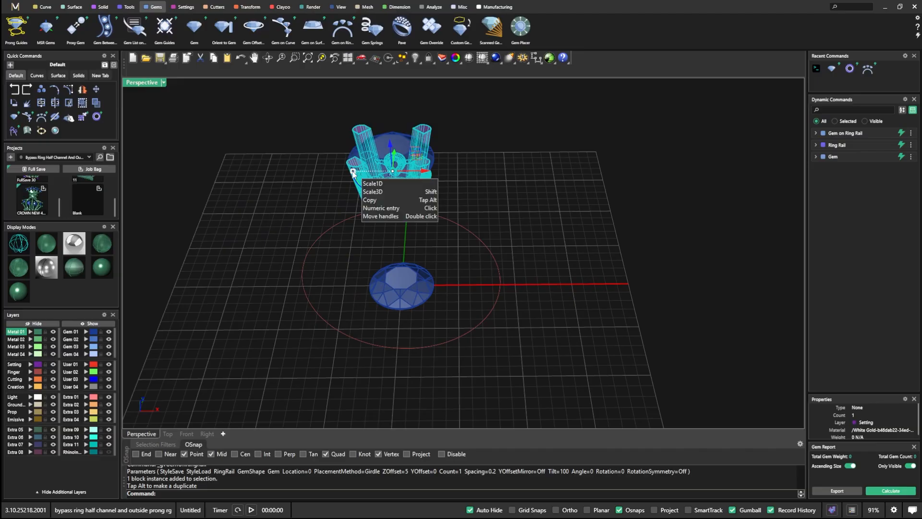
{"action": "mouse_move", "coordinate": [353, 171]}
{"action": "left_mouse_down", "text": "shift"}
{"action": "mouse_move", "coordinate": [341, 176]}
{"action": "mouse_move", "coordinate": [346, 171]}
{"action": "left_mouse_up", "text": "shift"}
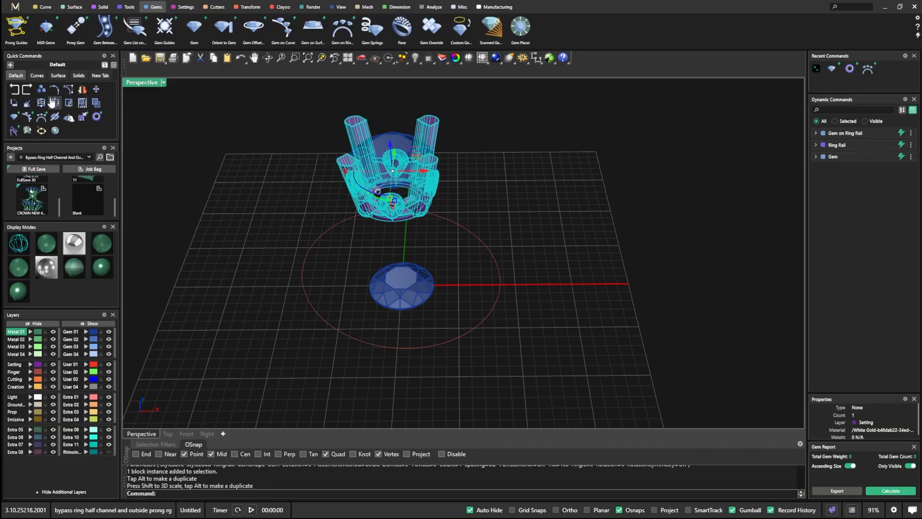
{"action": "left_click", "coordinate": [15, 89]}
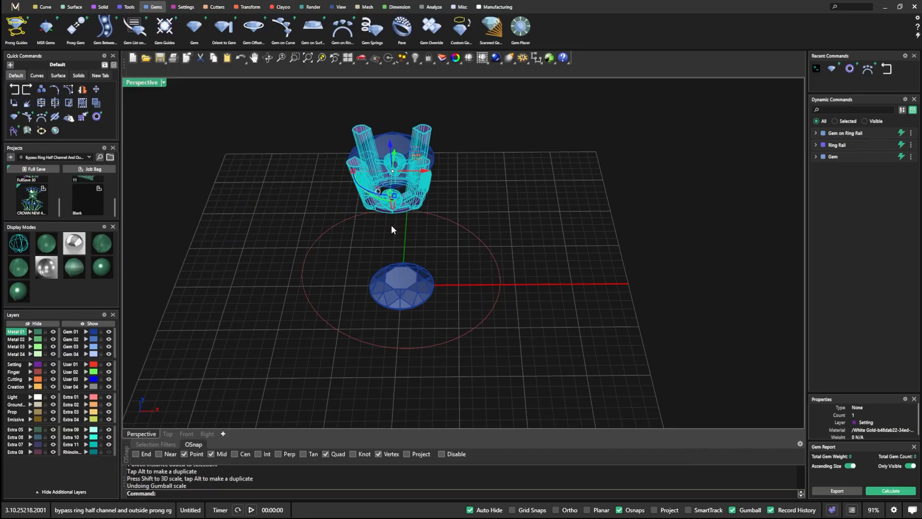
Step: Try adjusting the raised head's height around the ring rail gem by scaling it along its vertical axis
{"action": "right_click_drag", "start_coordinate": [403, 232], "coordinate": [356, 206]}
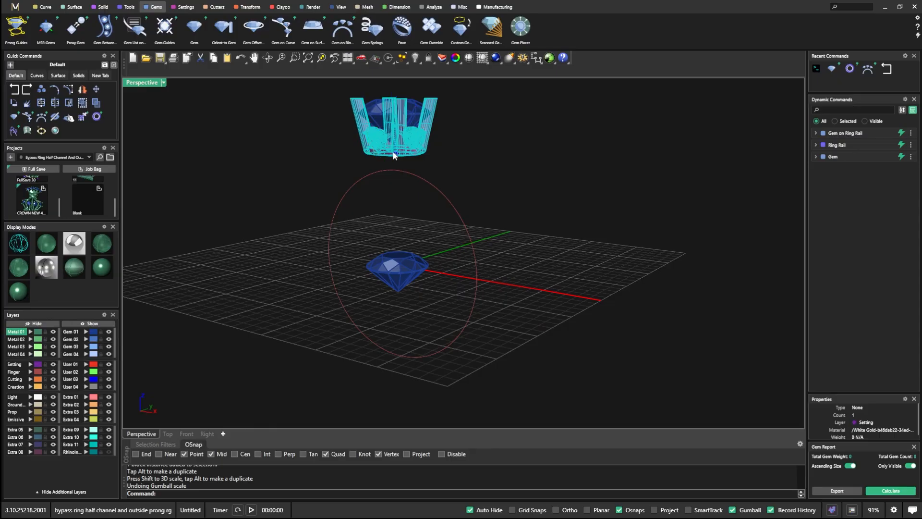
{"action": "left_click_drag", "start_coordinate": [393, 152], "coordinate": [398, 150]}
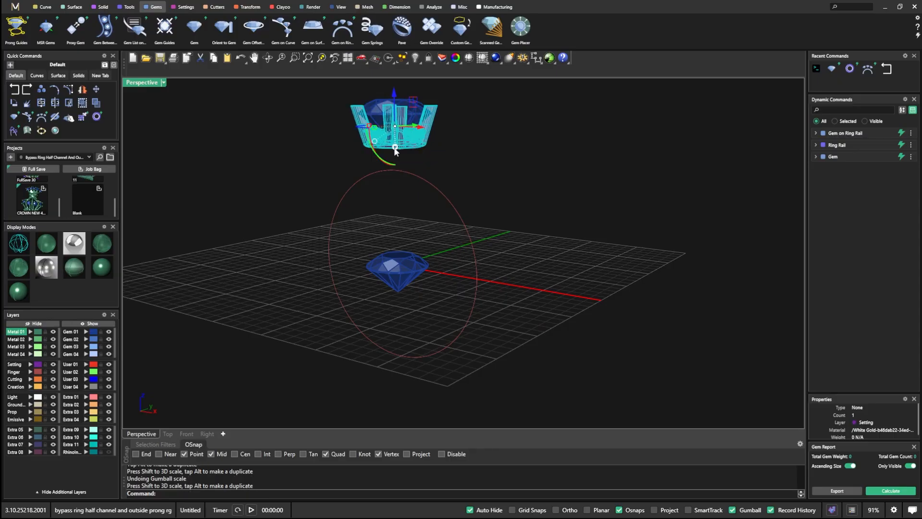
{"action": "right_click_drag", "start_coordinate": [374, 175], "coordinate": [421, 186]}
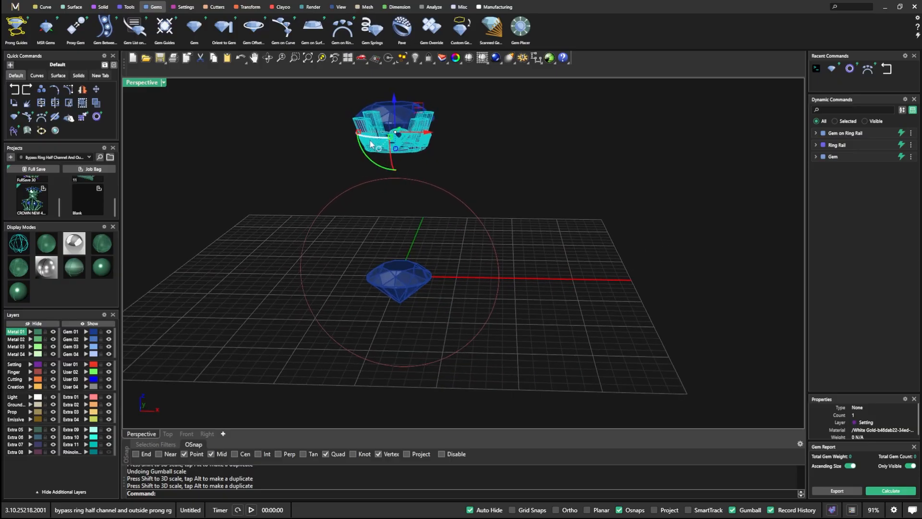
{"action": "left_click_drag", "start_coordinate": [396, 149], "coordinate": [398, 164]}
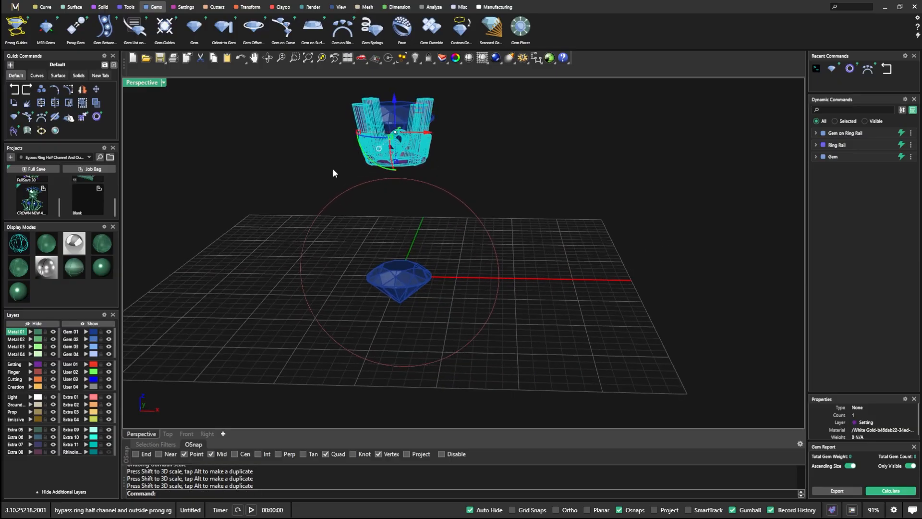
Step: Try scaling the raised head outward so its prongs reach the edge of the ring rail gem
{"action": "right_click_drag", "start_coordinate": [333, 173], "coordinate": [342, 239]}
{"action": "scroll", "coordinate": [348, 207], "scroll_direction": "up", "scroll_amount": 4}
{"action": "left_click", "coordinate": [315, 209]}
{"action": "right_click_drag", "start_coordinate": [315, 208], "coordinate": [326, 224]}
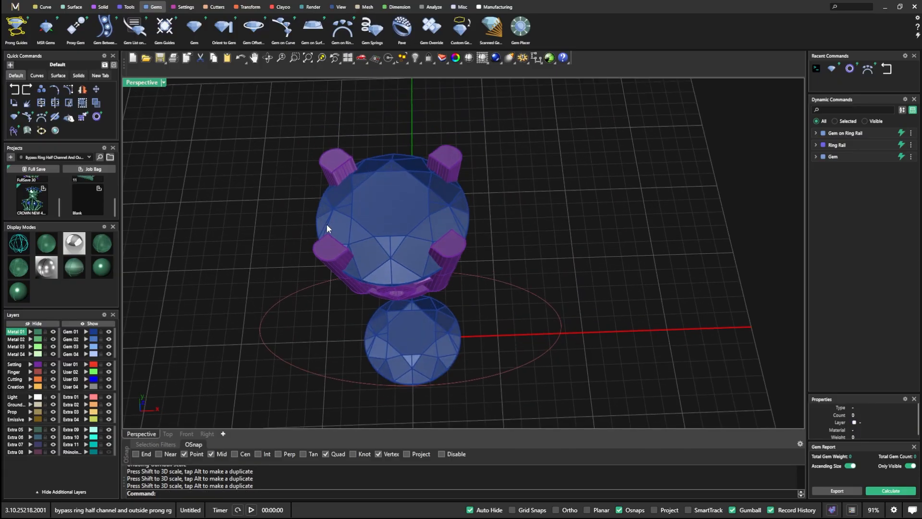
{"action": "left_click", "coordinate": [358, 240]}
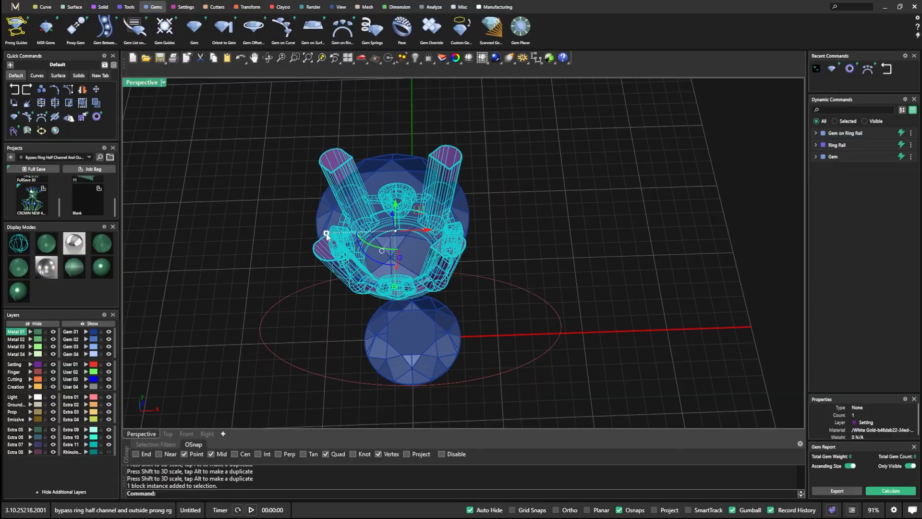
{"action": "left_click_drag", "start_coordinate": [324, 233], "coordinate": [318, 234]}
{"action": "left_click", "coordinate": [264, 196]}
{"action": "right_click_drag", "start_coordinate": [449, 274], "coordinate": [447, 238]}
Step: Undo the head's scaling and its move up to the ring rail gem, keeping the gem on the rail
{"action": "left_click", "coordinate": [15, 90]}
{"action": "left_click", "coordinate": [14, 91]}
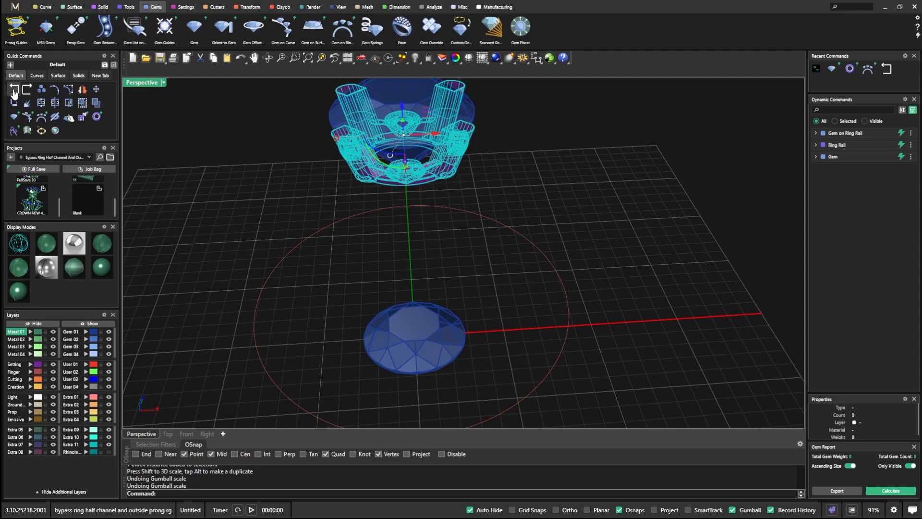
{"action": "left_click", "coordinate": [14, 91]}
{"action": "left_click", "coordinate": [14, 90]}
{"action": "left_click", "coordinate": [14, 91]}
{"action": "left_click", "coordinate": [14, 91]}
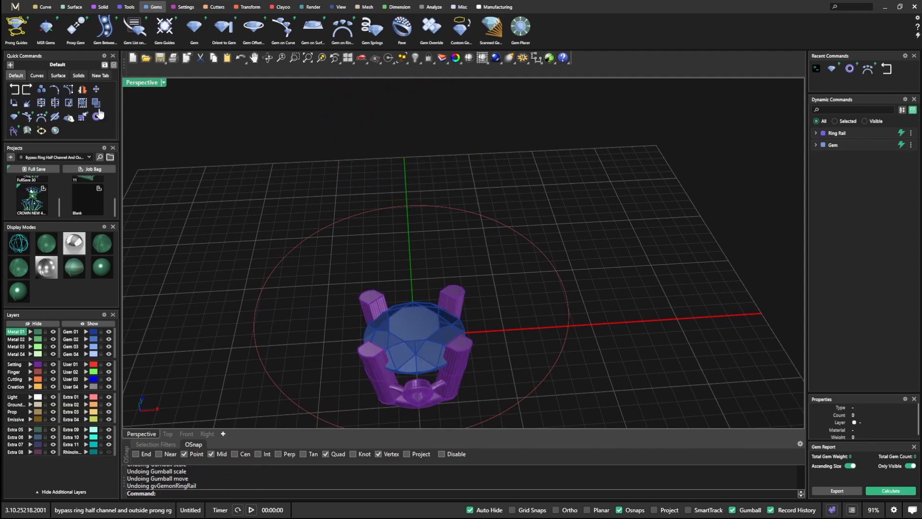
{"action": "left_click", "coordinate": [31, 92]}
Step: Examine the head with its gem and the larger gem above the ring rail from several angles
{"action": "scroll", "coordinate": [443, 270], "scroll_direction": "down", "scroll_amount": 5}
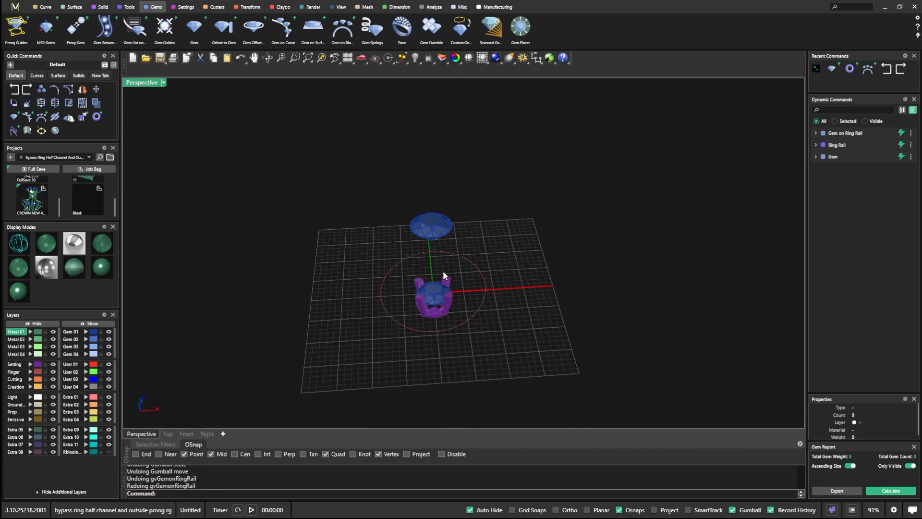
{"action": "right_click_drag", "start_coordinate": [442, 270], "coordinate": [420, 288]}
{"action": "scroll", "coordinate": [436, 293], "scroll_direction": "up", "scroll_amount": 6}
{"action": "scroll", "coordinate": [420, 295], "scroll_direction": "down", "scroll_amount": 4}
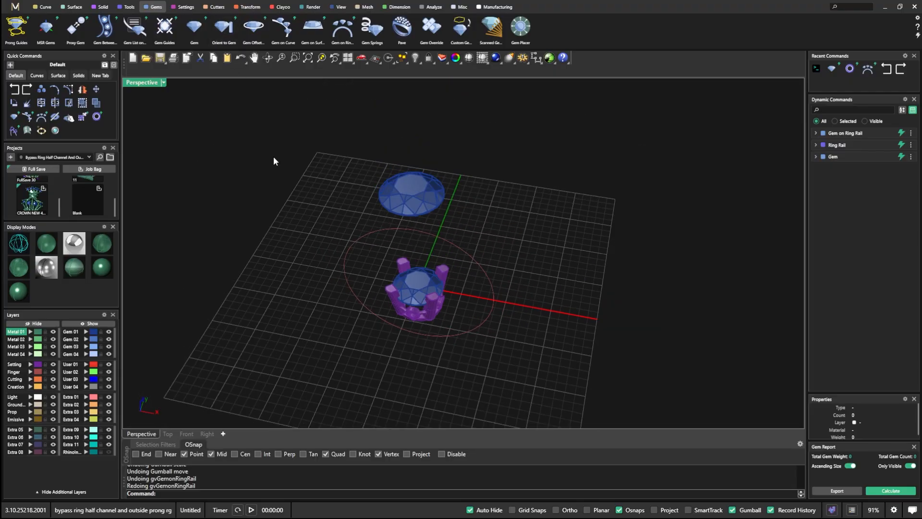
{"action": "scroll", "coordinate": [307, 263], "scroll_direction": "down", "scroll_amount": 2}
{"action": "right_click_drag", "start_coordinate": [306, 264], "coordinate": [328, 248]}
{"action": "scroll", "coordinate": [416, 279], "scroll_direction": "down", "scroll_amount": 2}
{"action": "scroll", "coordinate": [365, 281], "scroll_direction": "up", "scroll_amount": 6}
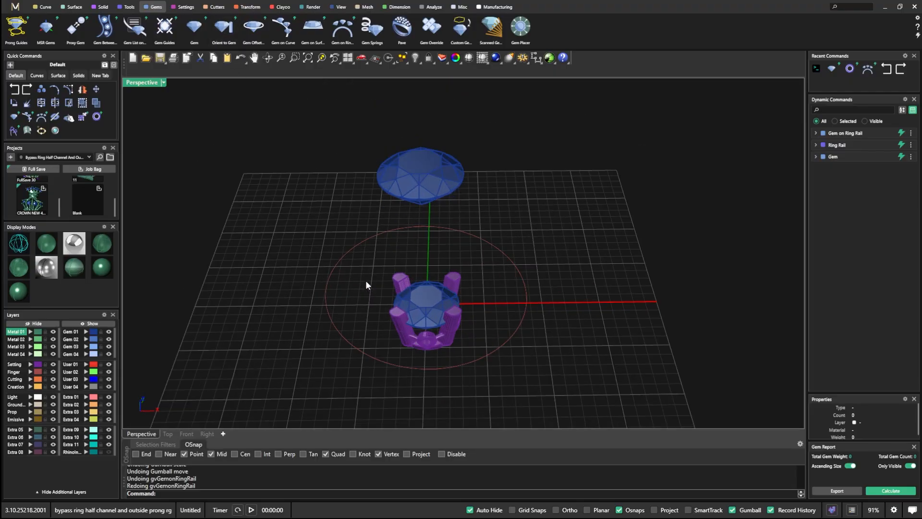
{"action": "right_click_drag", "start_coordinate": [389, 304], "coordinate": [334, 236]}
Step: Try Orient to Gem with the head's gem as base, the head as object and the ring rail gem as target, using uniform scale 1
{"action": "left_click", "coordinate": [224, 27]}
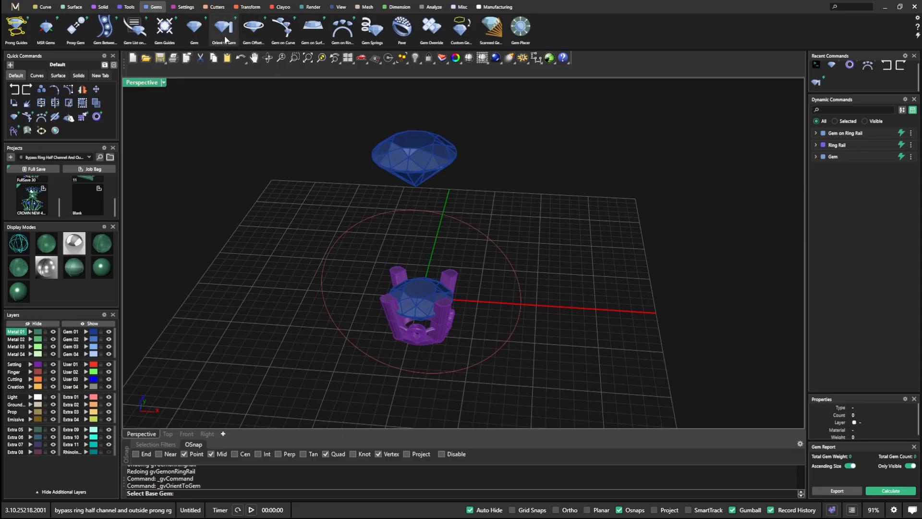
{"action": "left_click", "coordinate": [413, 298]}
{"action": "left_click", "coordinate": [412, 300]}
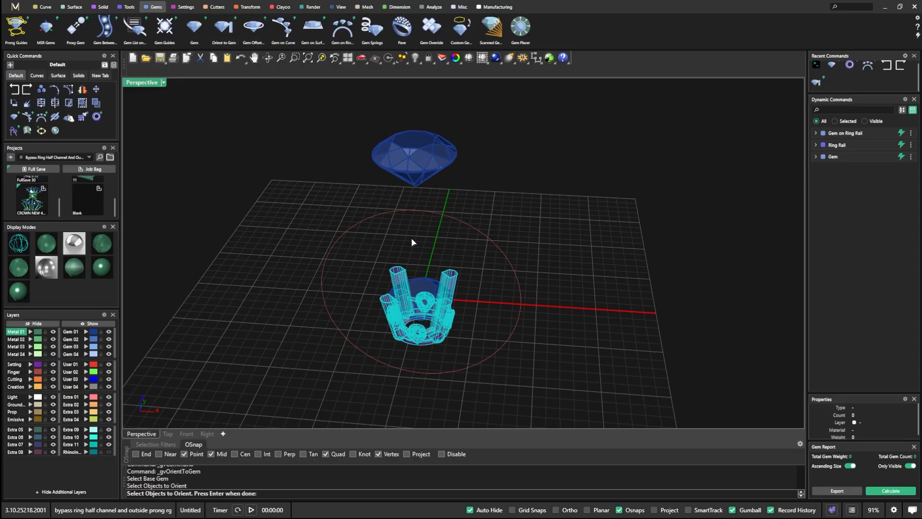
{"action": "key", "text": "Return"}
{"action": "left_click", "coordinate": [416, 145]}
{"action": "key", "text": "Return"}
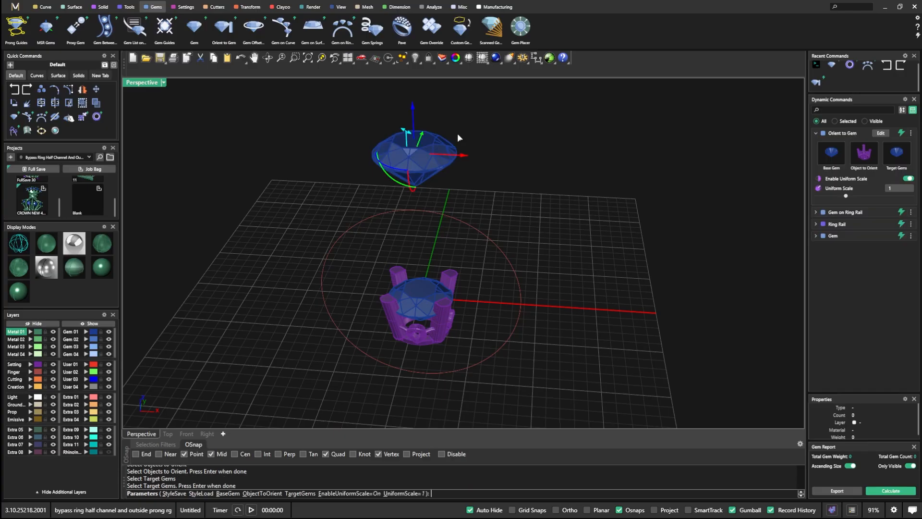
{"action": "key", "text": "Return"}
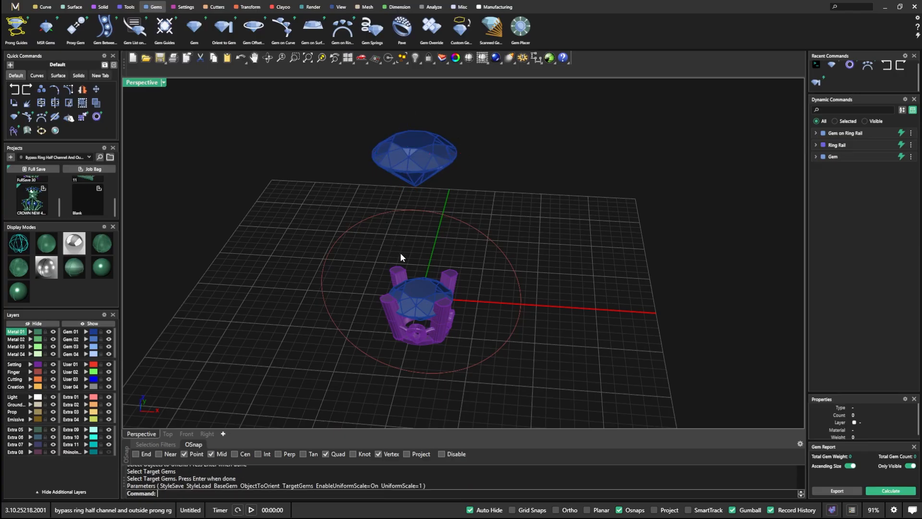
Step: Check the head's object type with the What command and close its description
{"action": "scroll", "coordinate": [398, 260], "scroll_direction": "up", "scroll_amount": 4}
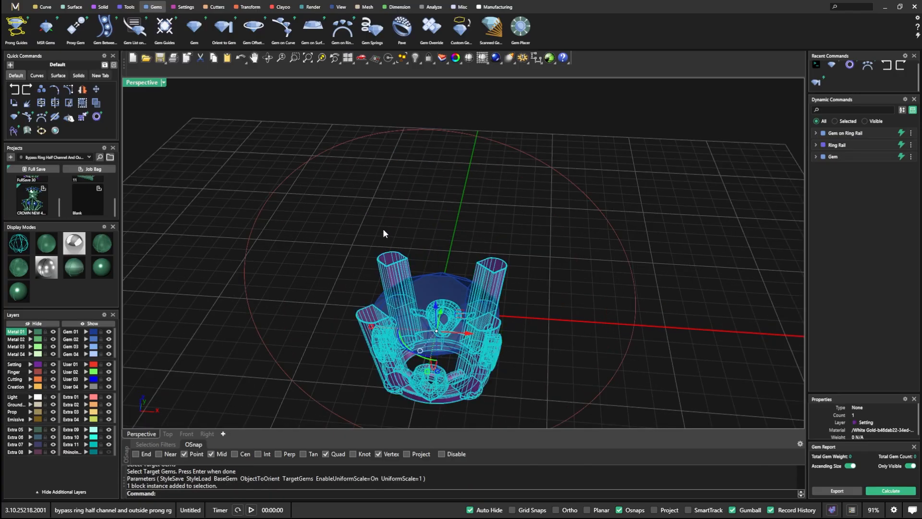
{"action": "left_click", "coordinate": [383, 230]}
{"action": "left_click", "coordinate": [395, 261]}
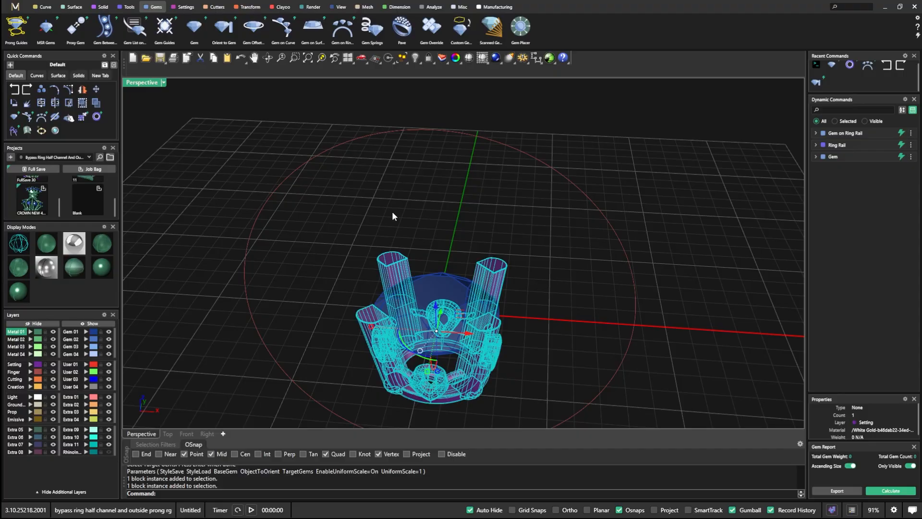
{"action": "type", "text": "What"}
{"action": "key", "text": "Return"}
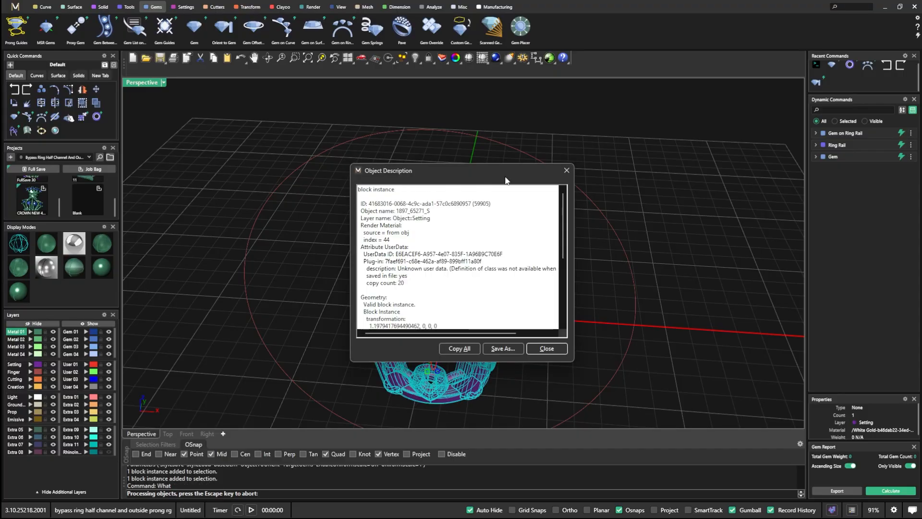
{"action": "left_click", "coordinate": [566, 171]}
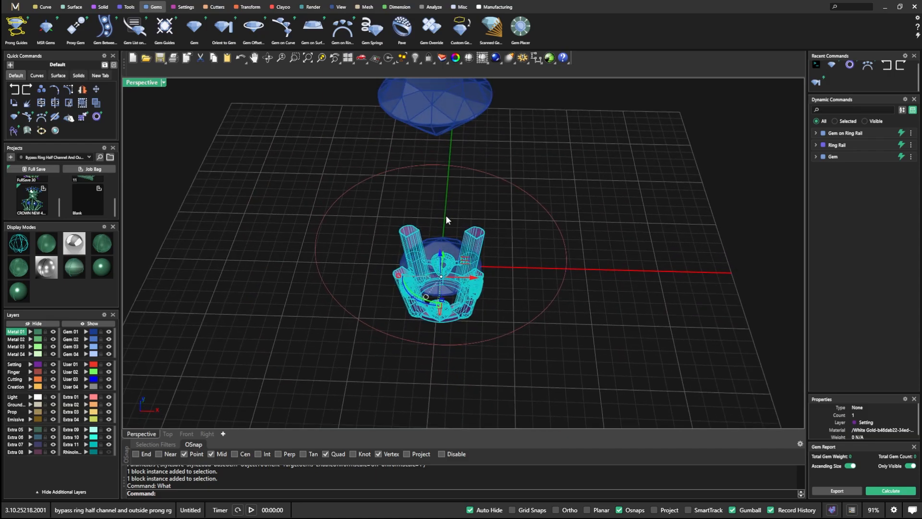
Step: Convert the head's block instance to NURBS with ToNURBS, keeping DeleteInputObjects set to Yes
{"action": "left_click", "coordinate": [418, 227]}
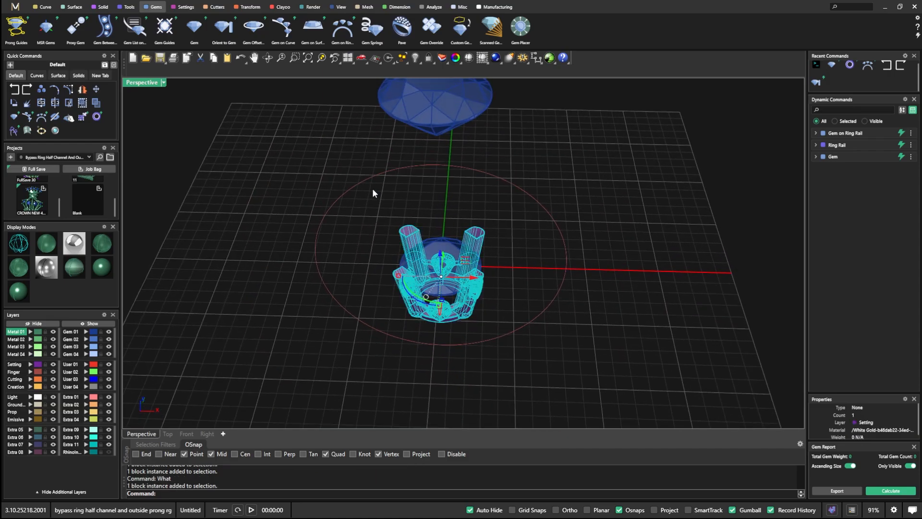
{"action": "type", "text": "ToNURBS"}
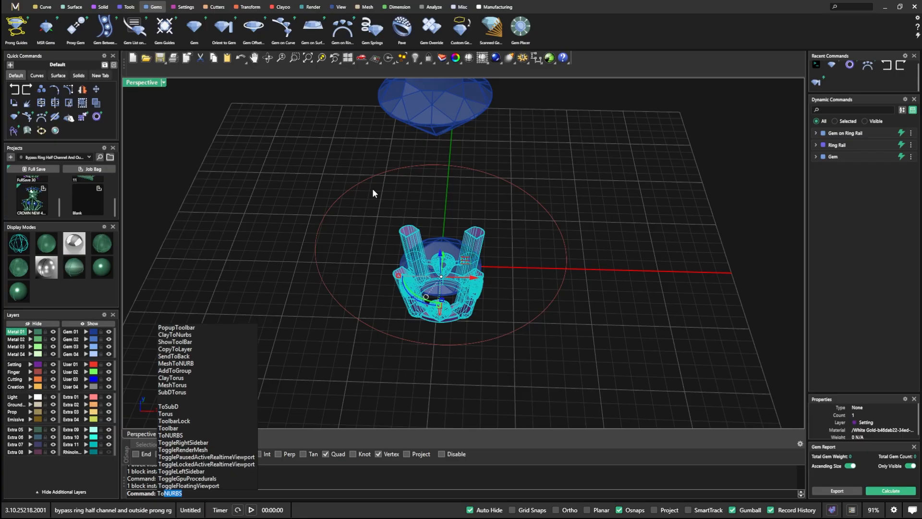
{"action": "key", "text": "Return"}
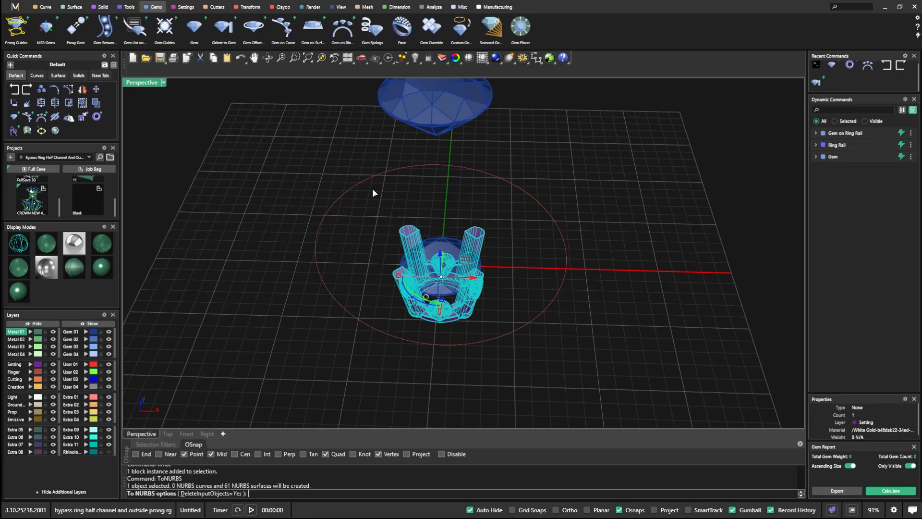
{"action": "key", "text": "Return"}
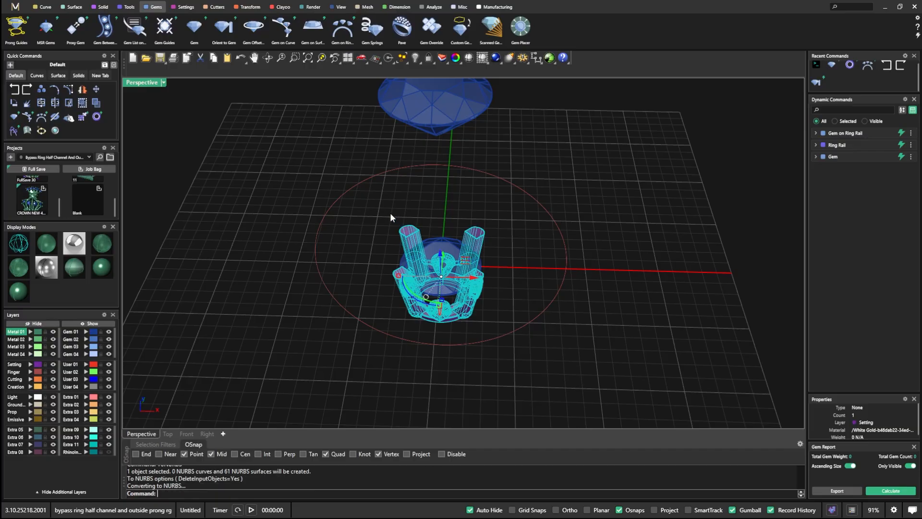
Step: Delete the leftover block instance of the head, leaving only its converted NURBS version
{"action": "left_click", "coordinate": [449, 242]}
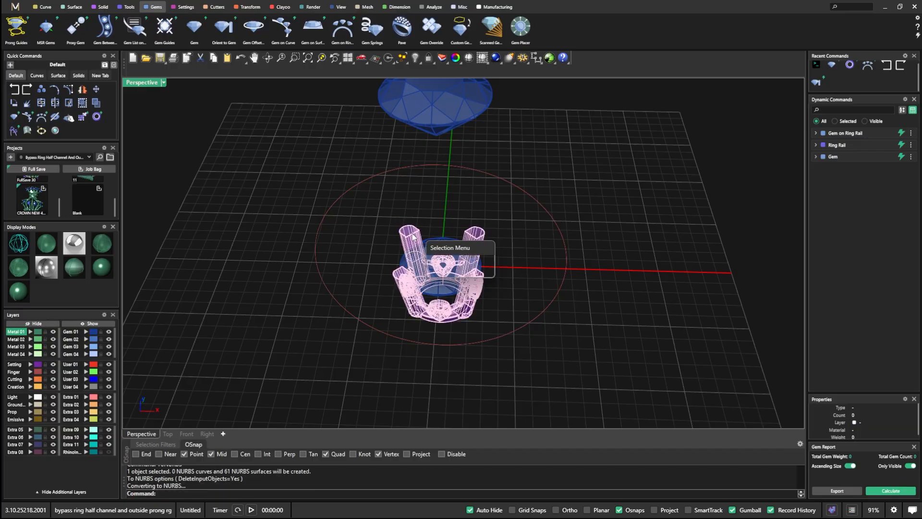
{"action": "left_click", "coordinate": [451, 261]}
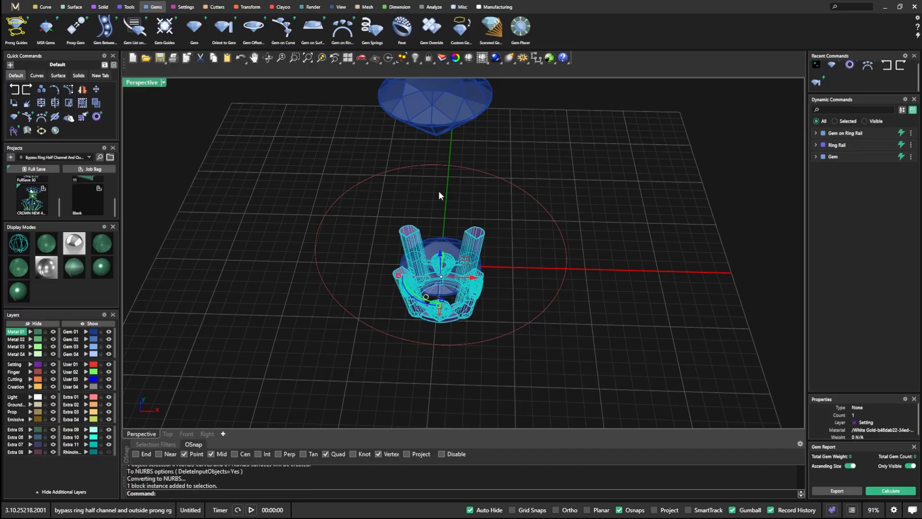
{"action": "key", "text": "Delete"}
Step: Check the converted head's object type in its properties and inspect how it sits around its gem
{"action": "scroll", "coordinate": [453, 249], "scroll_direction": "down", "scroll_amount": 2}
{"action": "left_click", "coordinate": [468, 252]}
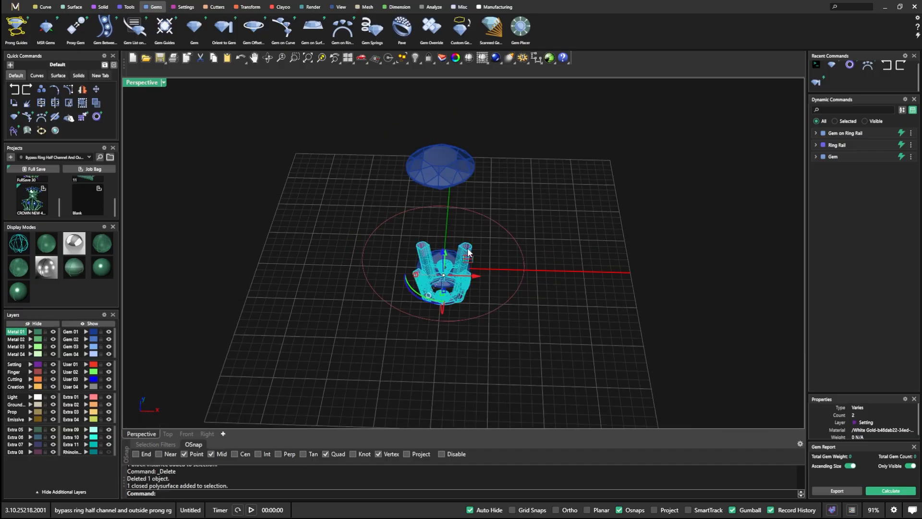
{"action": "left_click", "coordinate": [508, 256]}
{"action": "left_click", "coordinate": [470, 248]}
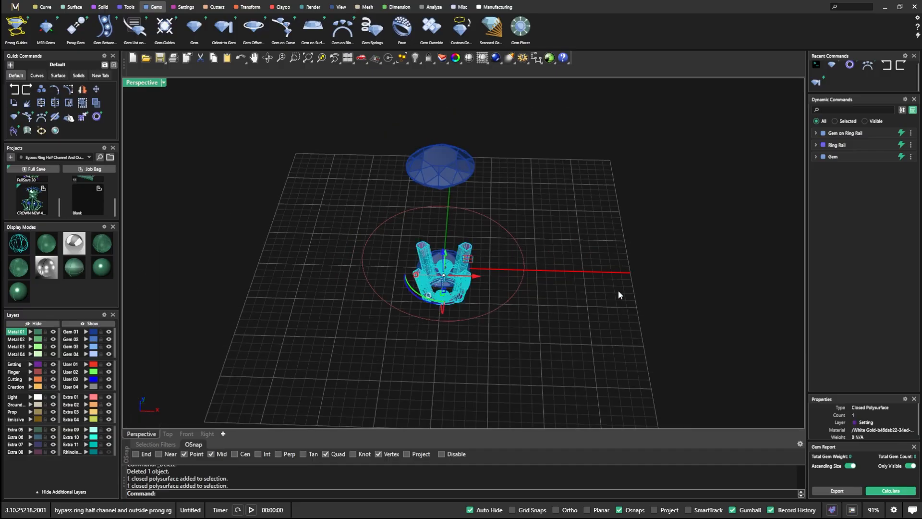
{"action": "left_click", "coordinate": [500, 204]}
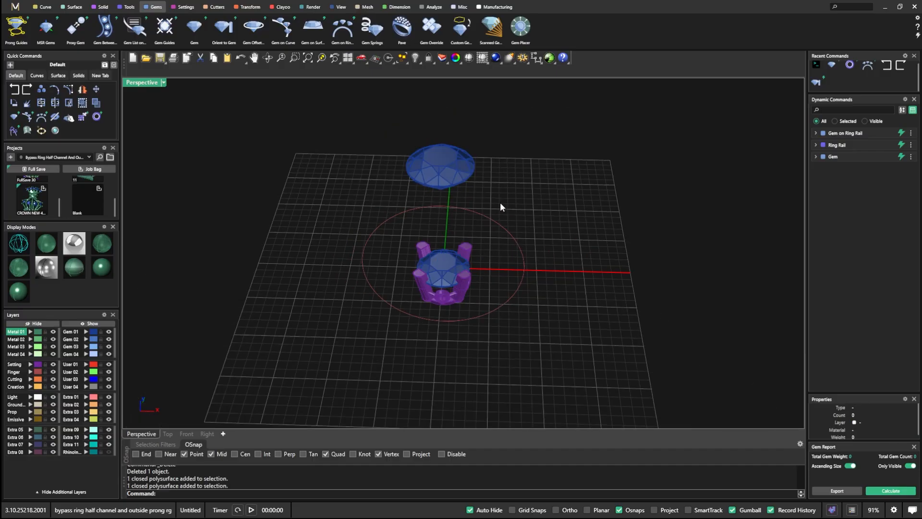
{"action": "scroll", "coordinate": [471, 252], "scroll_direction": "up", "scroll_amount": 7}
{"action": "scroll", "coordinate": [415, 281], "scroll_direction": "down", "scroll_amount": 5}
{"action": "mouse_move", "coordinate": [416, 287]}
{"action": "right_mouse_down"}
{"action": "mouse_move", "coordinate": [379, 242]}
{"action": "mouse_move", "coordinate": [428, 293]}
{"action": "right_mouse_up"}
{"action": "scroll", "coordinate": [398, 259], "scroll_direction": "up", "scroll_amount": 6}
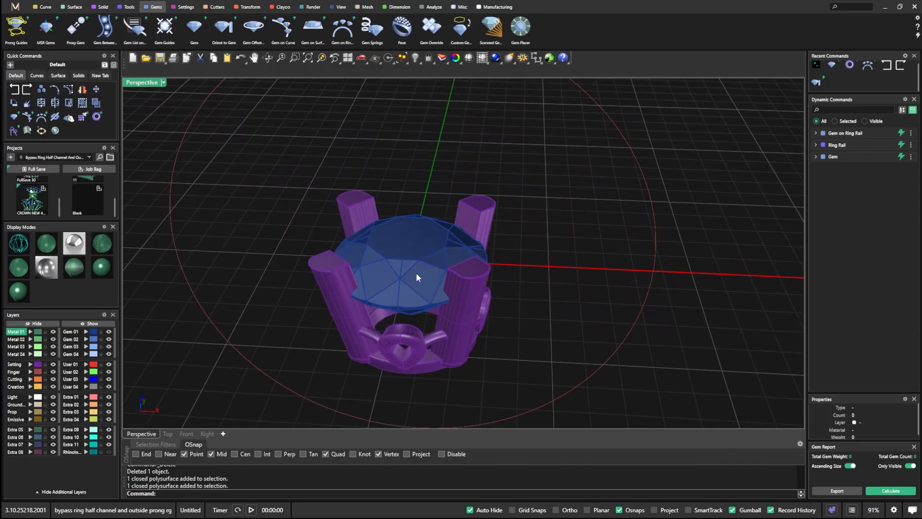
Step: Orient the converted head onto the ring rail gem with Orient to Gem, using its own gem as base and uniform scale 1
{"action": "scroll", "coordinate": [417, 277], "scroll_direction": "down", "scroll_amount": 7}
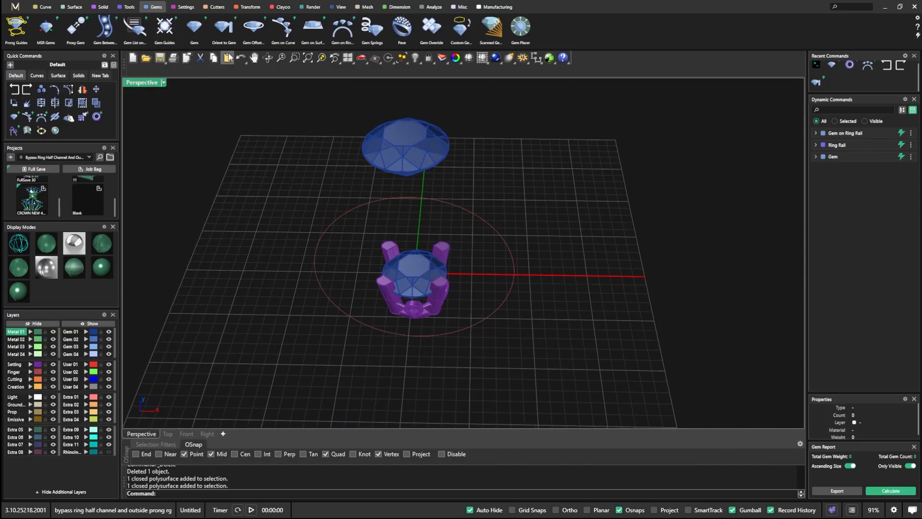
{"action": "left_click", "coordinate": [224, 27]}
{"action": "left_click", "coordinate": [413, 280]}
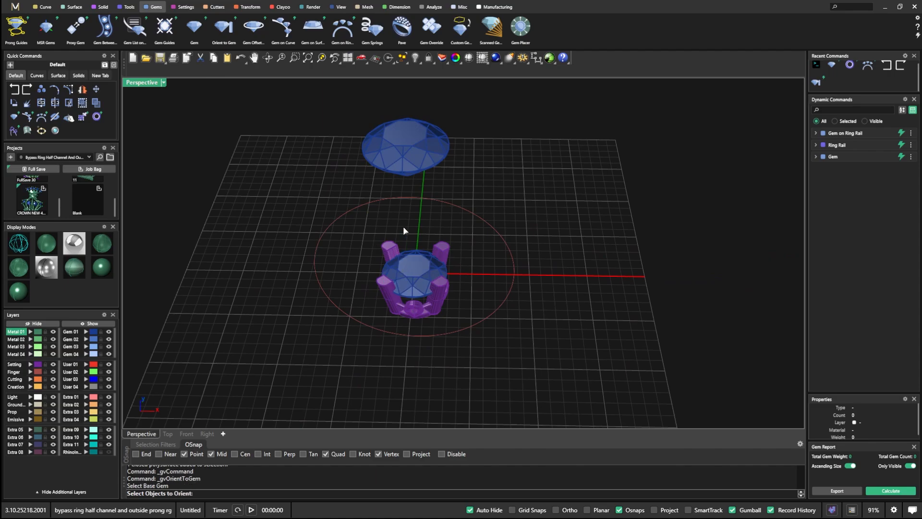
{"action": "left_click", "coordinate": [390, 250]}
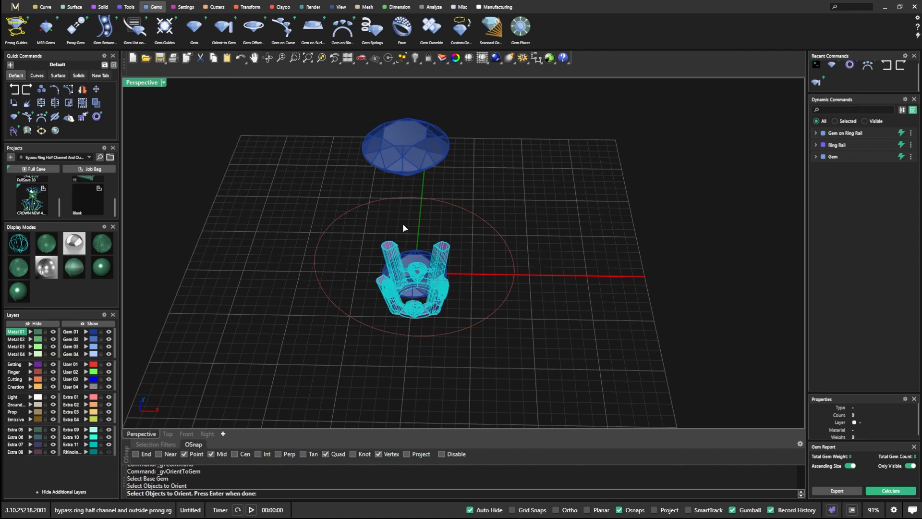
{"action": "key", "text": "Return"}
{"action": "left_click", "coordinate": [406, 161]}
{"action": "key", "text": "Return"}
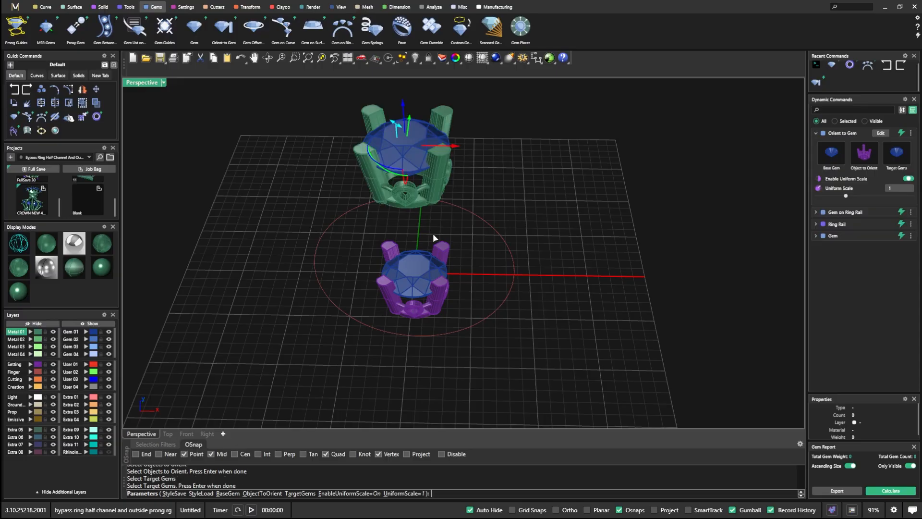
{"action": "right_click_drag", "start_coordinate": [433, 233], "coordinate": [424, 131]}
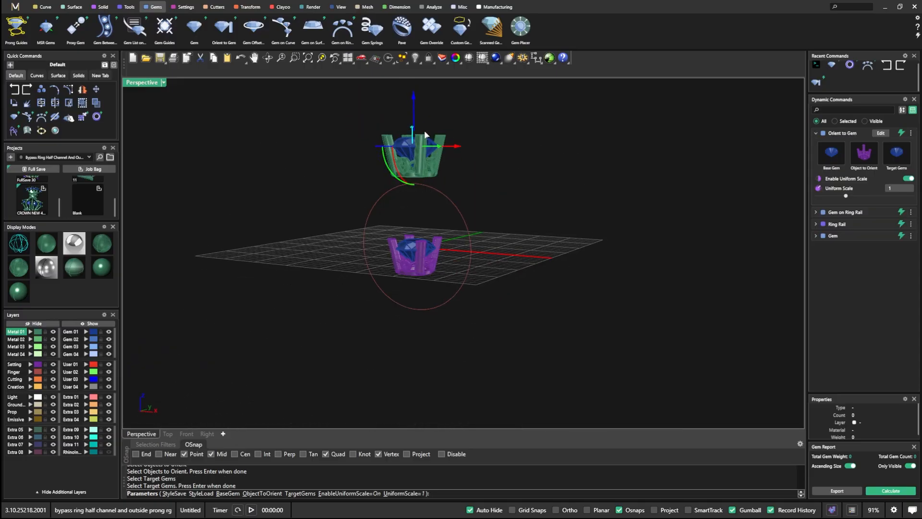
{"action": "scroll", "coordinate": [425, 131], "scroll_direction": "up", "scroll_amount": 5}
{"action": "right_click_drag", "start_coordinate": [431, 188], "coordinate": [455, 207]}
{"action": "key", "text": "Return"}
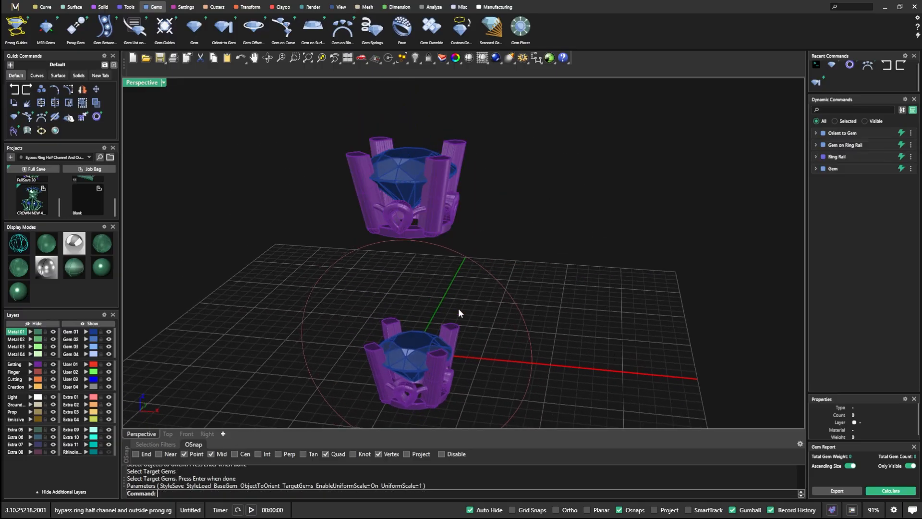
Step: Stretch the original head vertically with the gumball so its prongs become taller
{"action": "left_click", "coordinate": [450, 379]}
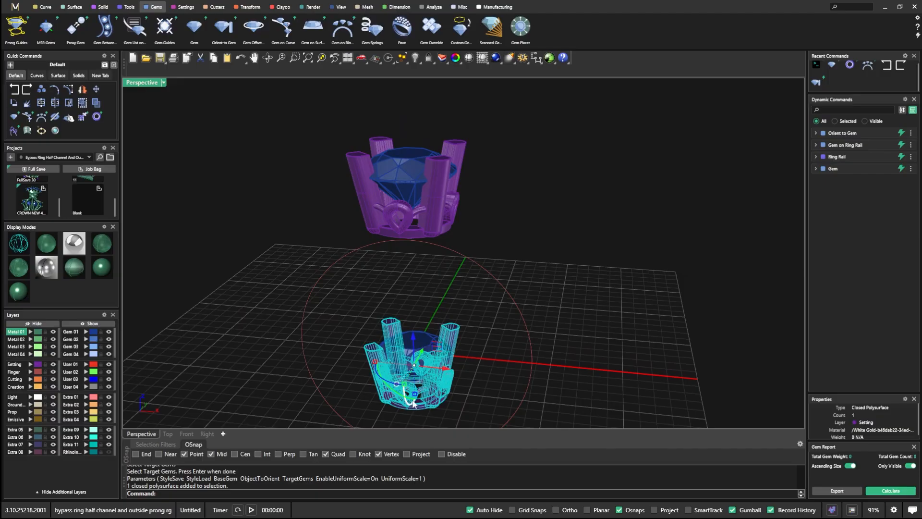
{"action": "key", "text": "Return"}
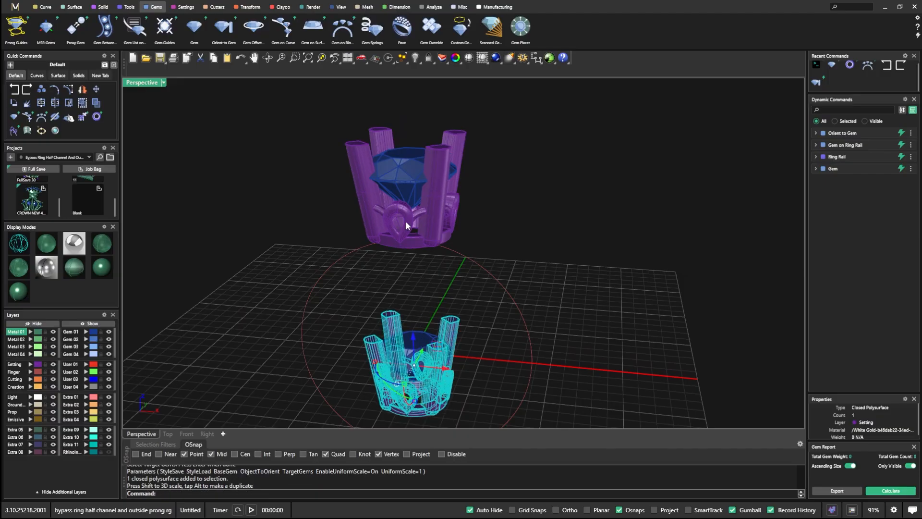
{"action": "right_click_drag", "start_coordinate": [434, 285], "coordinate": [339, 278]}
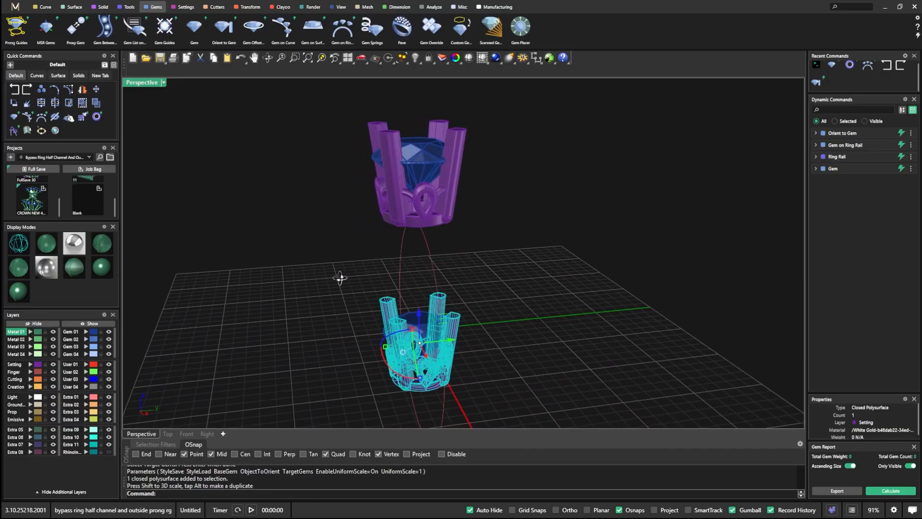
{"action": "left_click", "coordinate": [592, 322]}
Step: Examine the stretched head and its oriented copy from several angles, including the base gem's parameters
{"action": "right_click_drag", "start_coordinate": [531, 304], "coordinate": [593, 329]}
{"action": "scroll", "coordinate": [404, 361], "scroll_direction": "up", "scroll_amount": 5}
{"action": "right_click_drag", "start_coordinate": [397, 358], "coordinate": [443, 347]}
{"action": "scroll", "coordinate": [442, 345], "scroll_direction": "down", "scroll_amount": 5}
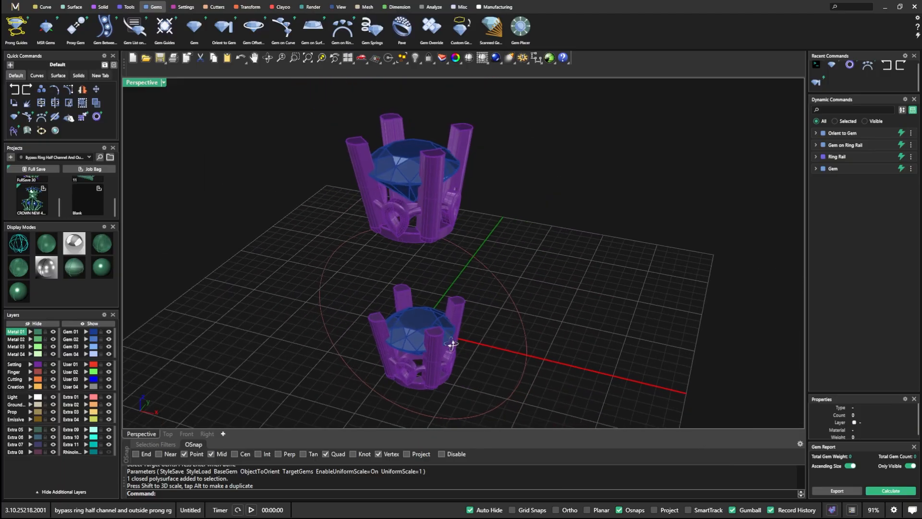
{"action": "left_click", "coordinate": [421, 338]}
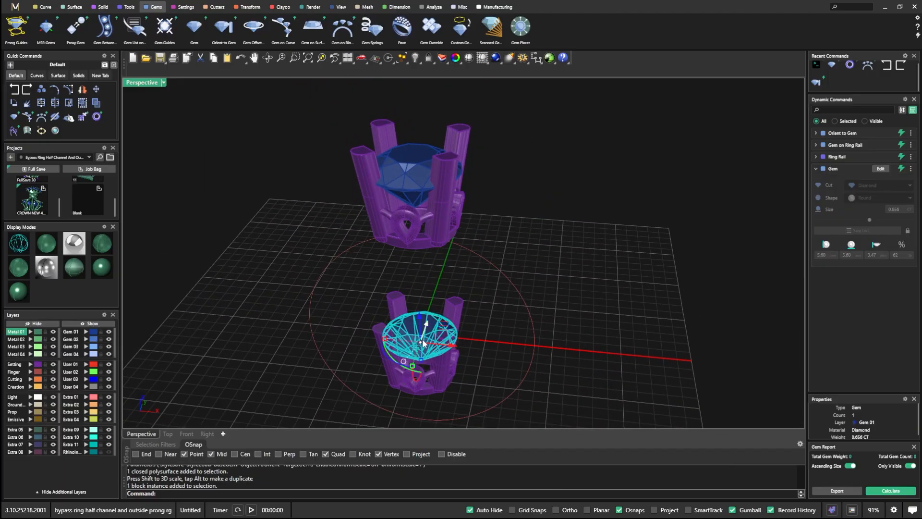
{"action": "left_click", "coordinate": [432, 272]}
{"action": "right_click_drag", "start_coordinate": [427, 277], "coordinate": [402, 242]}
{"action": "right_click_drag", "start_coordinate": [419, 309], "coordinate": [465, 230]}
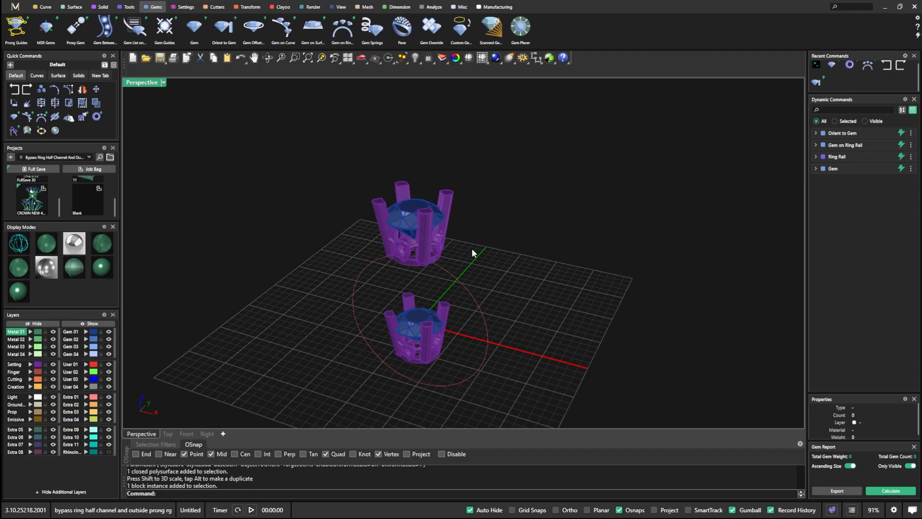
{"action": "right_click_drag", "start_coordinate": [417, 272], "coordinate": [415, 312]}
{"action": "scroll", "coordinate": [412, 318], "scroll_direction": "up", "scroll_amount": 4}
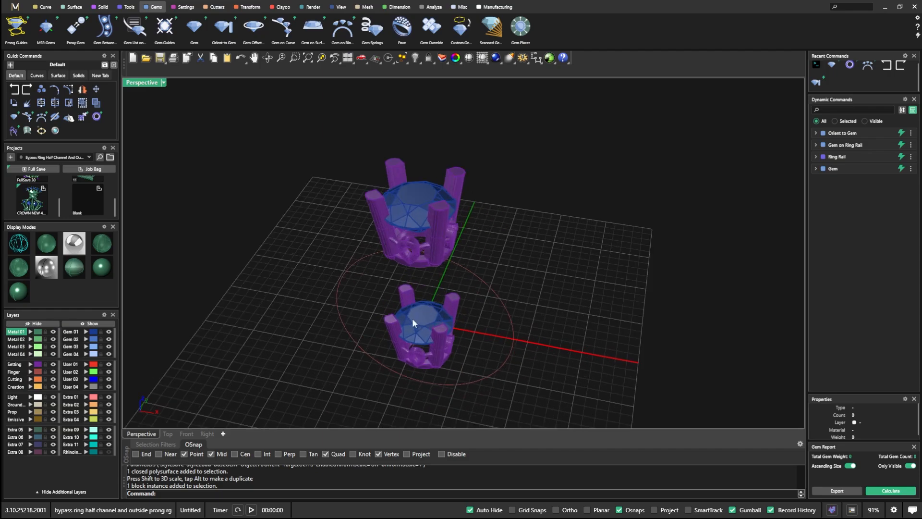
Step: Select the original head and check its object type in the properties
{"action": "left_click", "coordinate": [414, 295]}
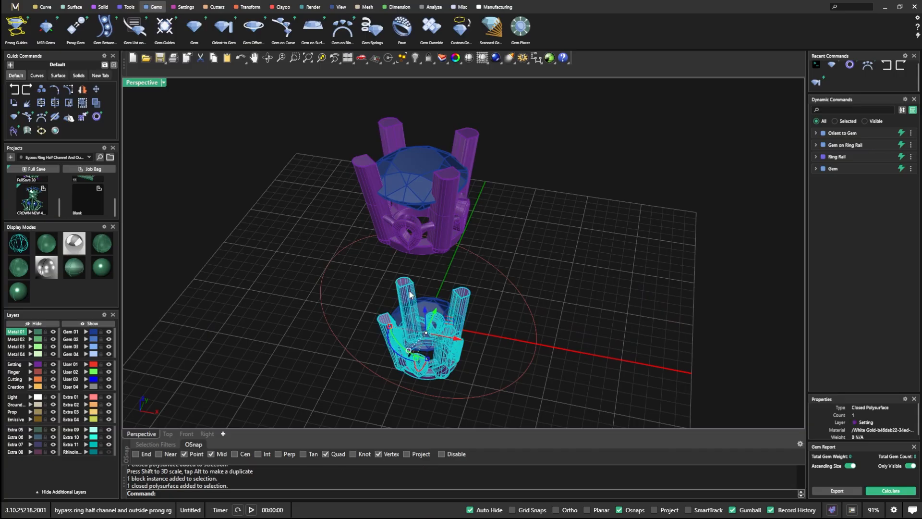
{"action": "left_click", "coordinate": [386, 273]}
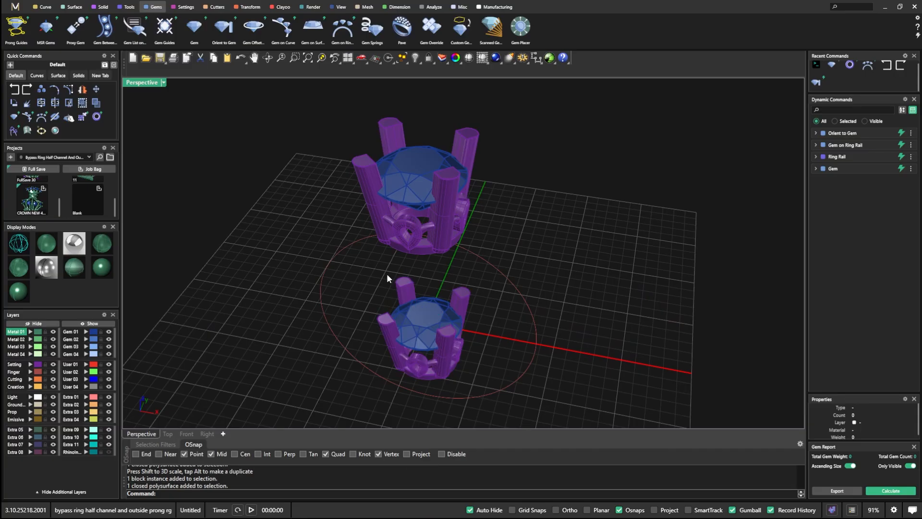
{"action": "left_click", "coordinate": [401, 284]}
{"action": "key", "text": "Escape"}
{"action": "left_click", "coordinate": [400, 285]}
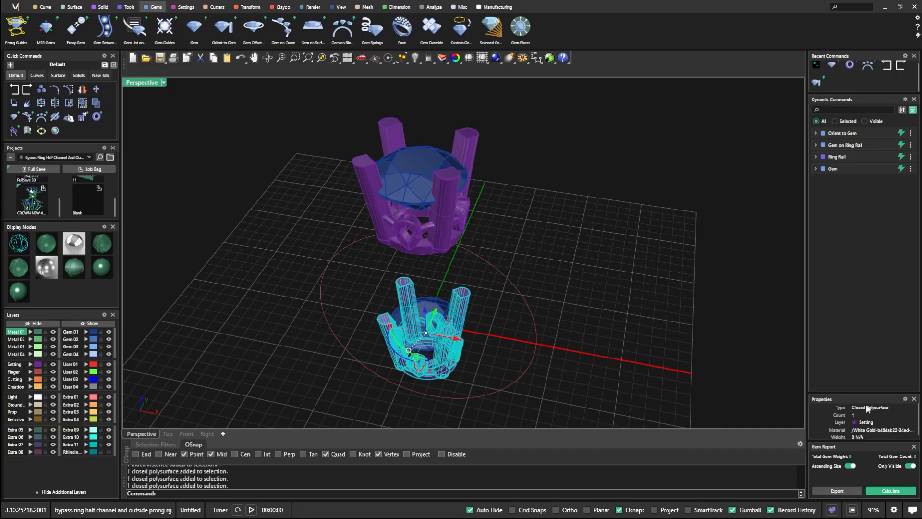
{"action": "key", "text": "Escape"}
Step: Compare the original head with the oriented head above the ring rail from near and far
{"action": "right_click_drag", "start_coordinate": [473, 316], "coordinate": [407, 294]}
{"action": "scroll", "coordinate": [438, 306], "scroll_direction": "down", "scroll_amount": 4}
{"action": "scroll", "coordinate": [445, 325], "scroll_direction": "up", "scroll_amount": 5}
{"action": "scroll", "coordinate": [445, 325], "scroll_direction": "down", "scroll_amount": 5}
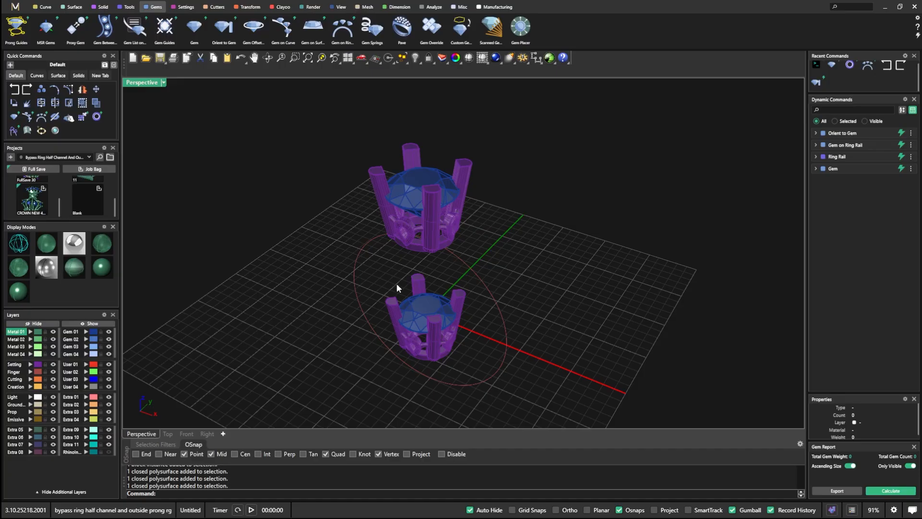
{"action": "scroll", "coordinate": [436, 353], "scroll_direction": "up", "scroll_amount": 5}
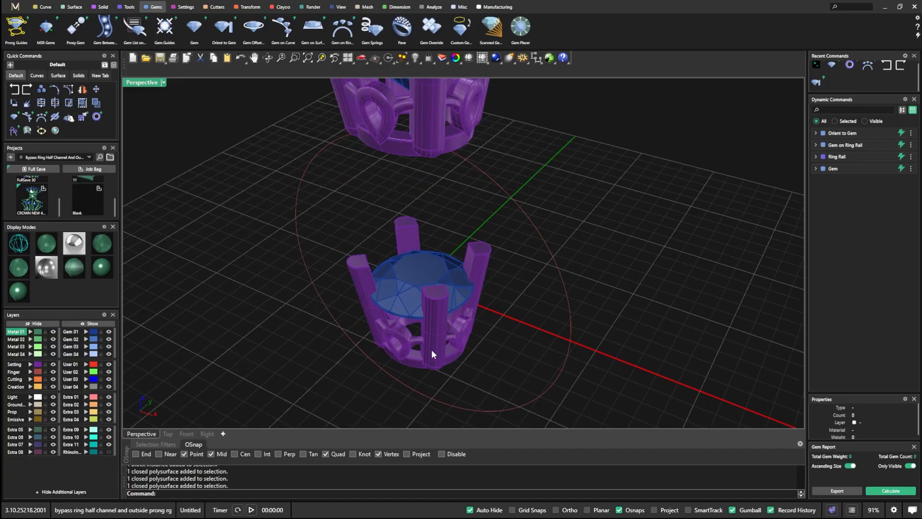
{"action": "scroll", "coordinate": [432, 354], "scroll_direction": "down", "scroll_amount": 5}
{"action": "mouse_move", "coordinate": [438, 353]}
{"action": "right_mouse_down"}
{"action": "mouse_move", "coordinate": [463, 336]}
{"action": "mouse_move", "coordinate": [435, 337]}
{"action": "right_mouse_up"}
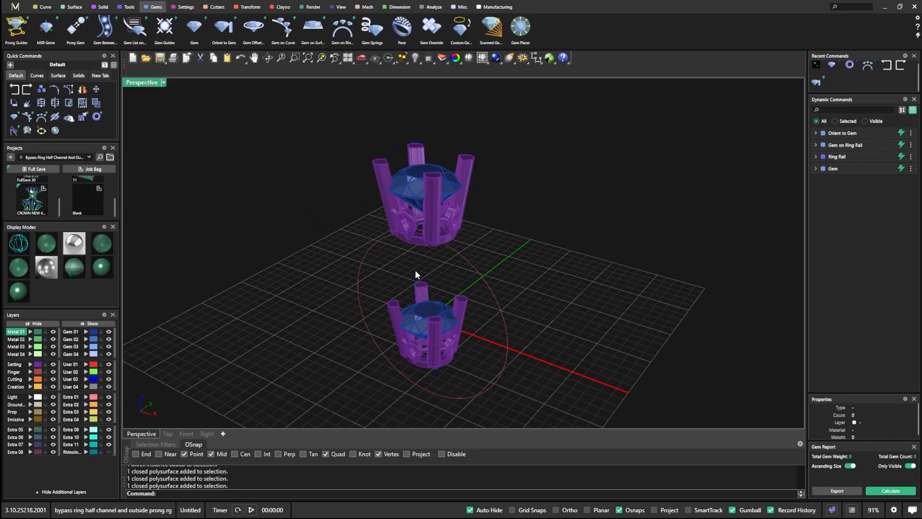
{"action": "scroll", "coordinate": [417, 268], "scroll_direction": "down", "scroll_amount": 4}
{"action": "right_click_drag", "start_coordinate": [417, 268], "coordinate": [421, 293]}
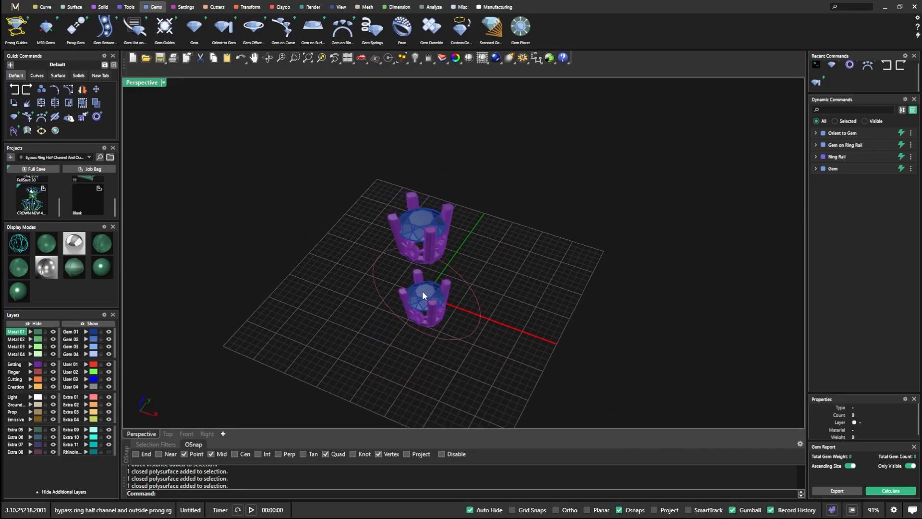
{"action": "scroll", "coordinate": [423, 290], "scroll_direction": "up", "scroll_amount": 3}
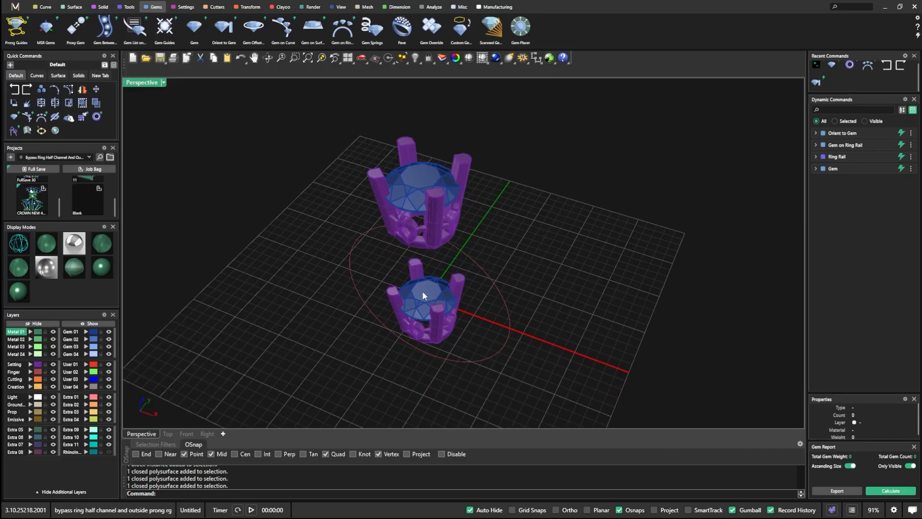
{"action": "right_click_drag", "start_coordinate": [422, 290], "coordinate": [448, 300]}
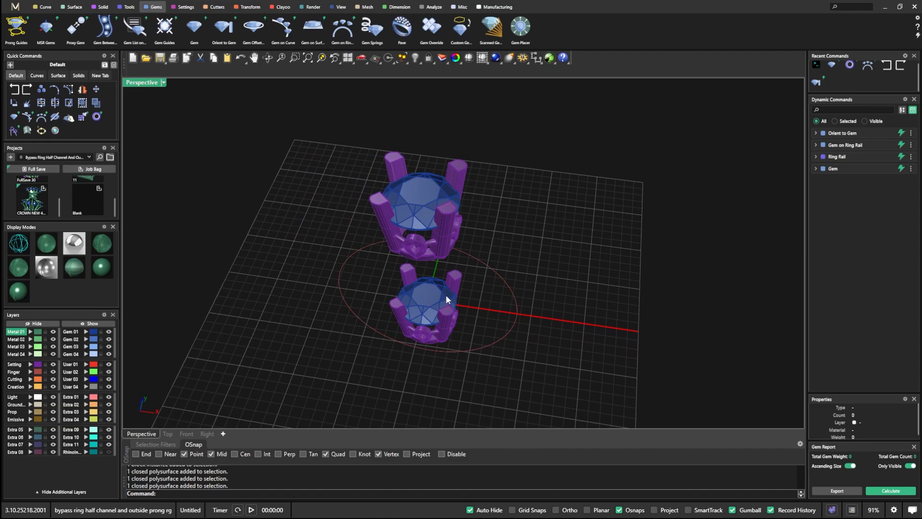